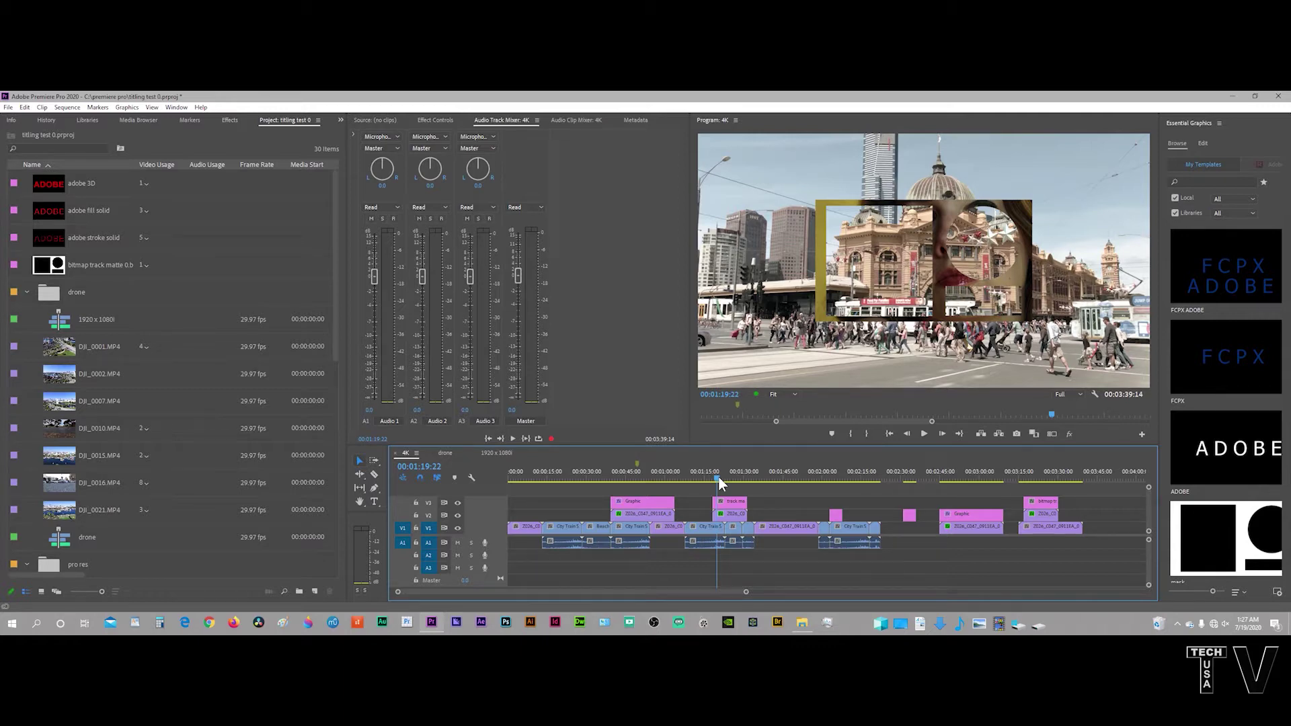
- Play and stop the 4K sequence, resuming playback from 01:22:04
left_click(925, 434)
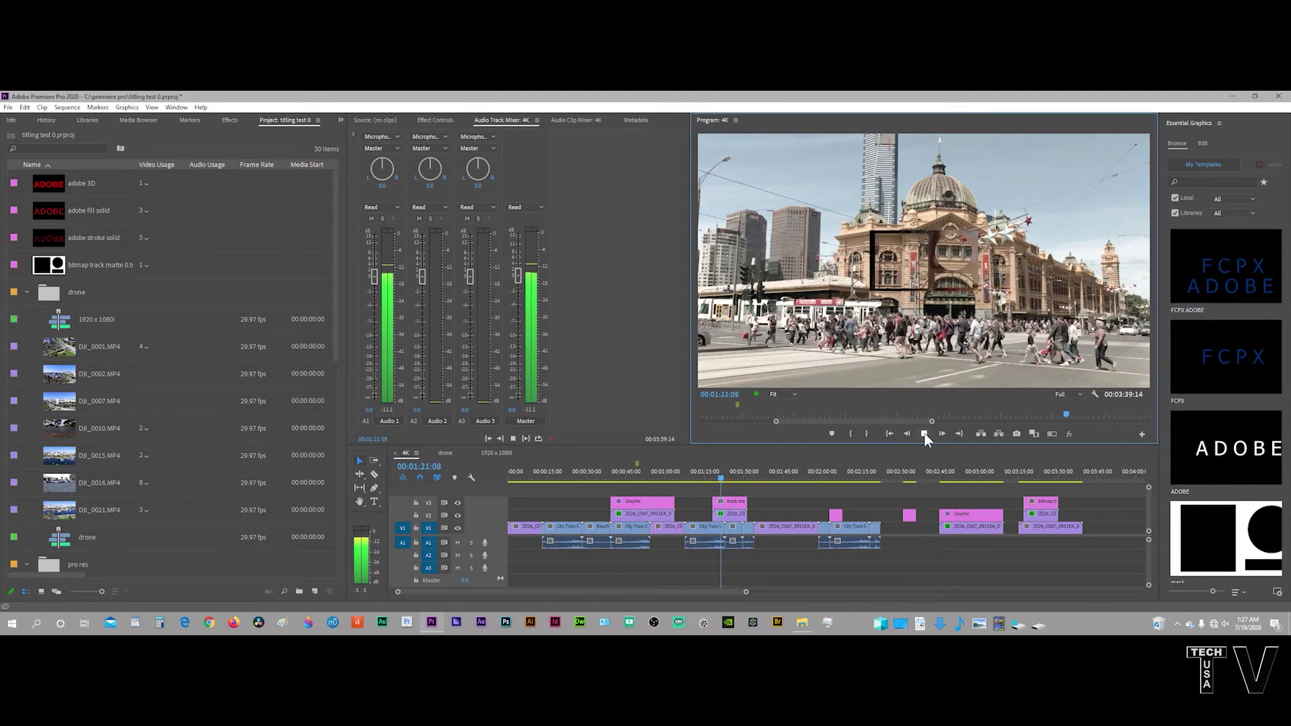
left_click(924, 433)
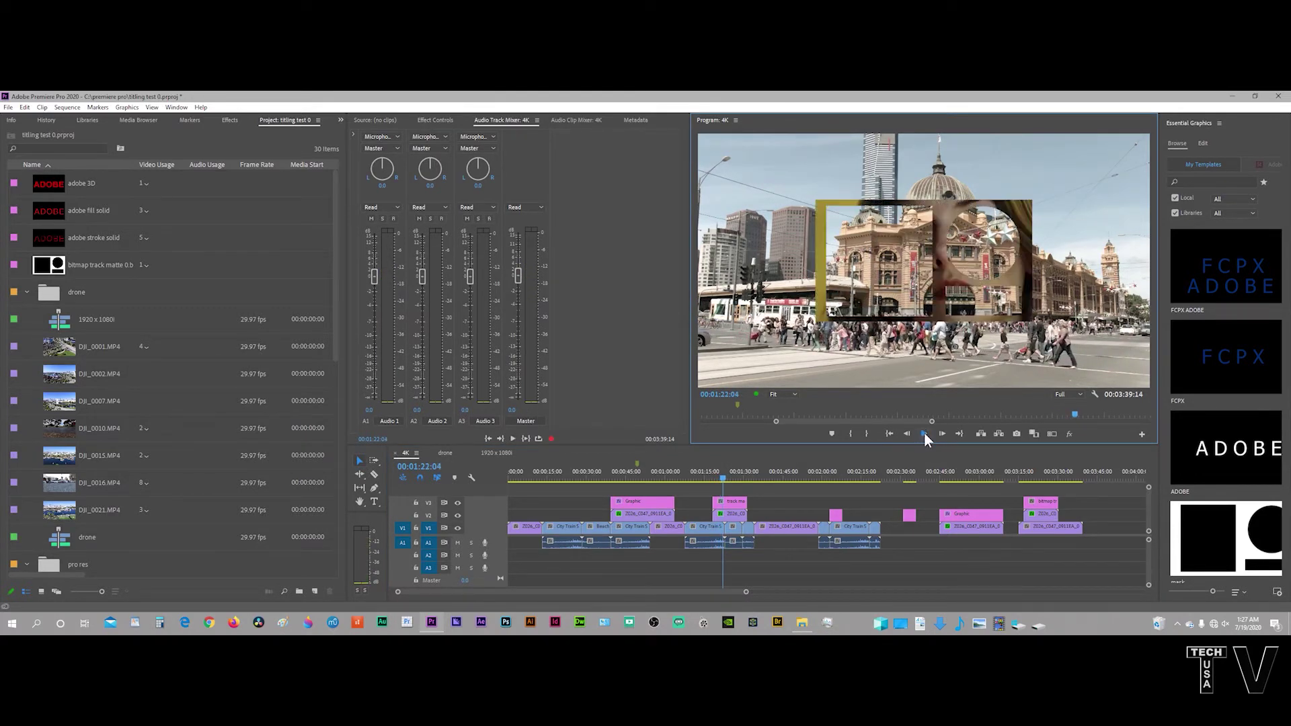
left_click(925, 433)
left_click(925, 434)
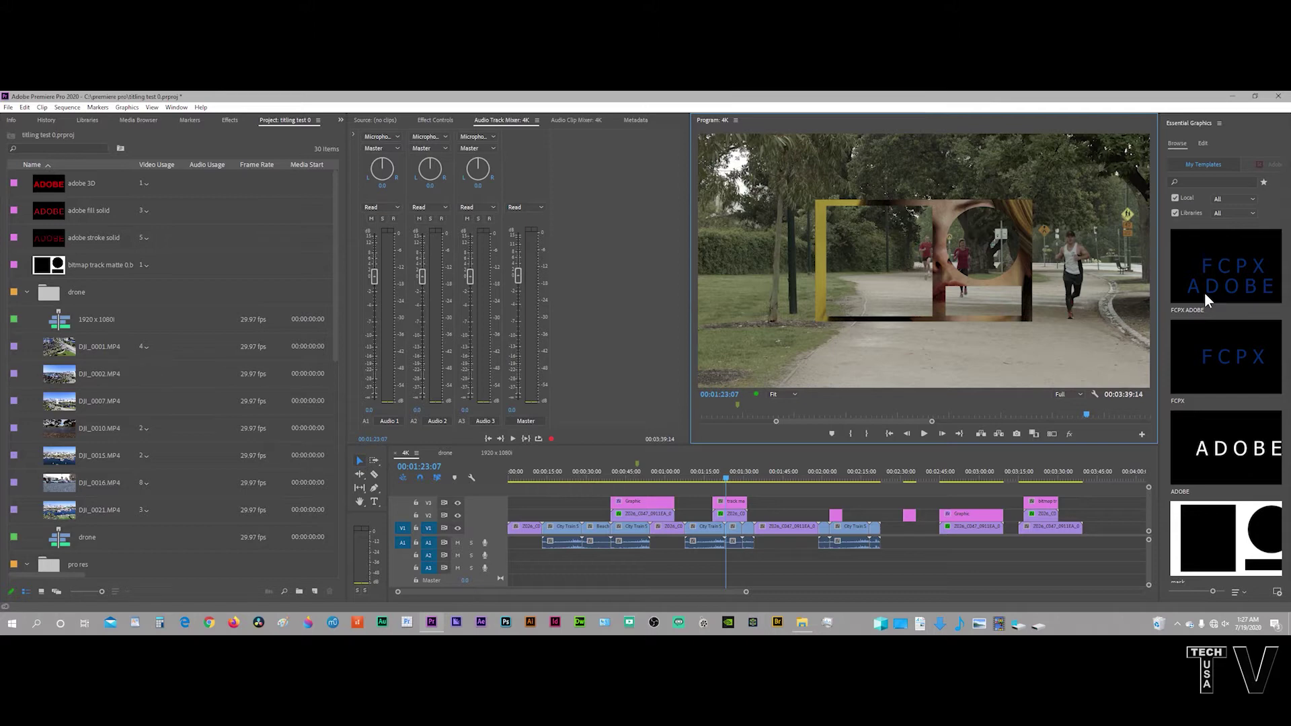
- Select the FCPX ADOBE graphic in the 1920x1080i sequence, browse templates, and go to 00:10:44:18
left_click(493, 453)
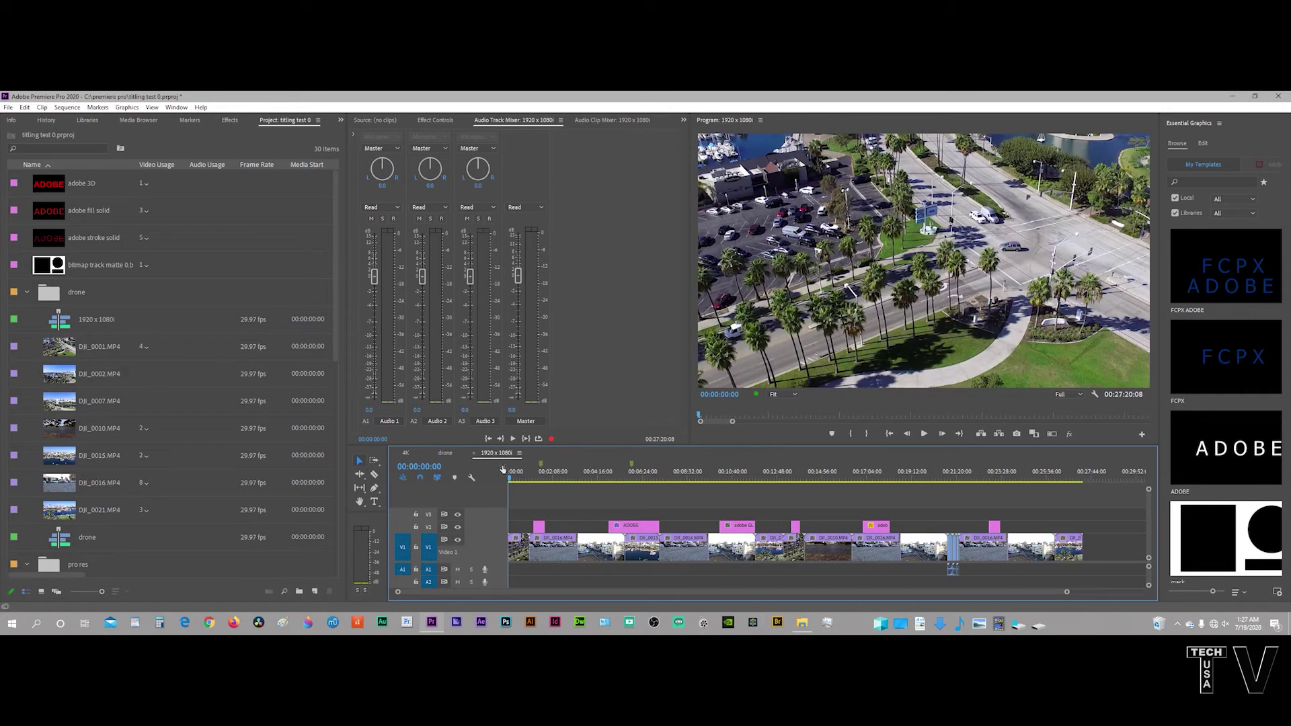
left_click(539, 474)
left_click(540, 527)
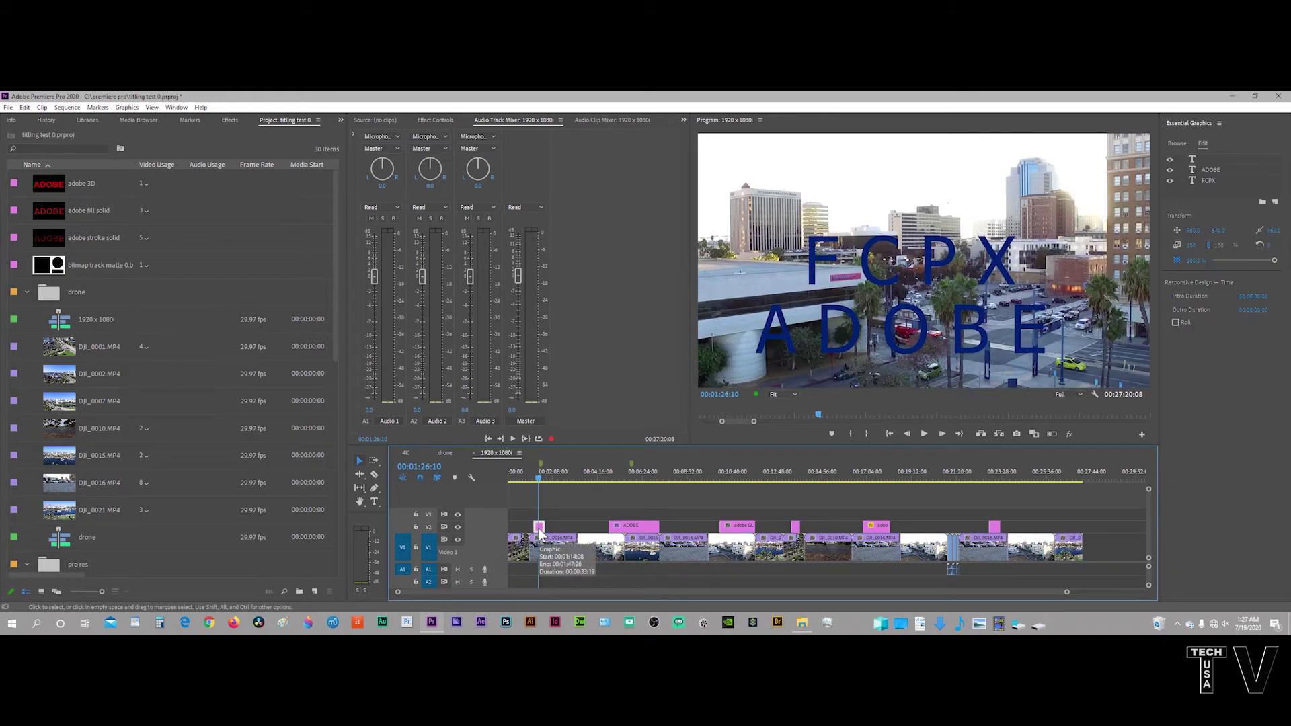
left_click(1184, 141)
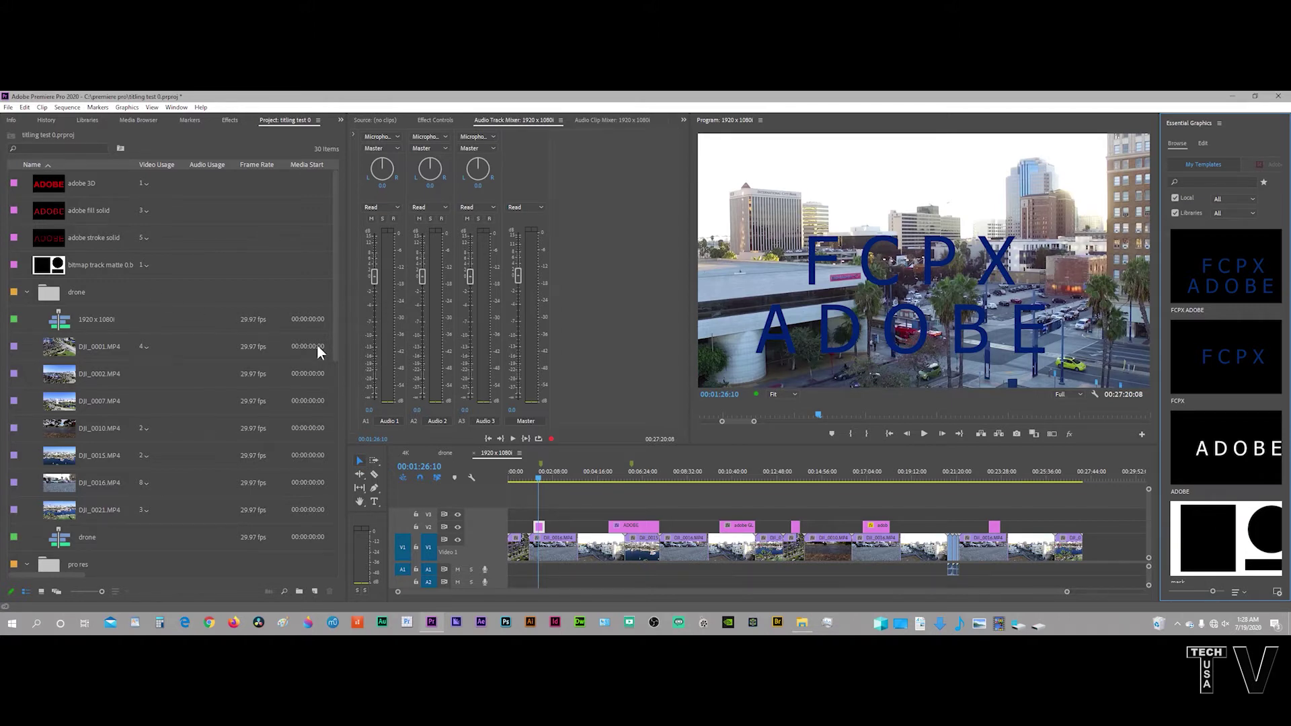
left_click(734, 475)
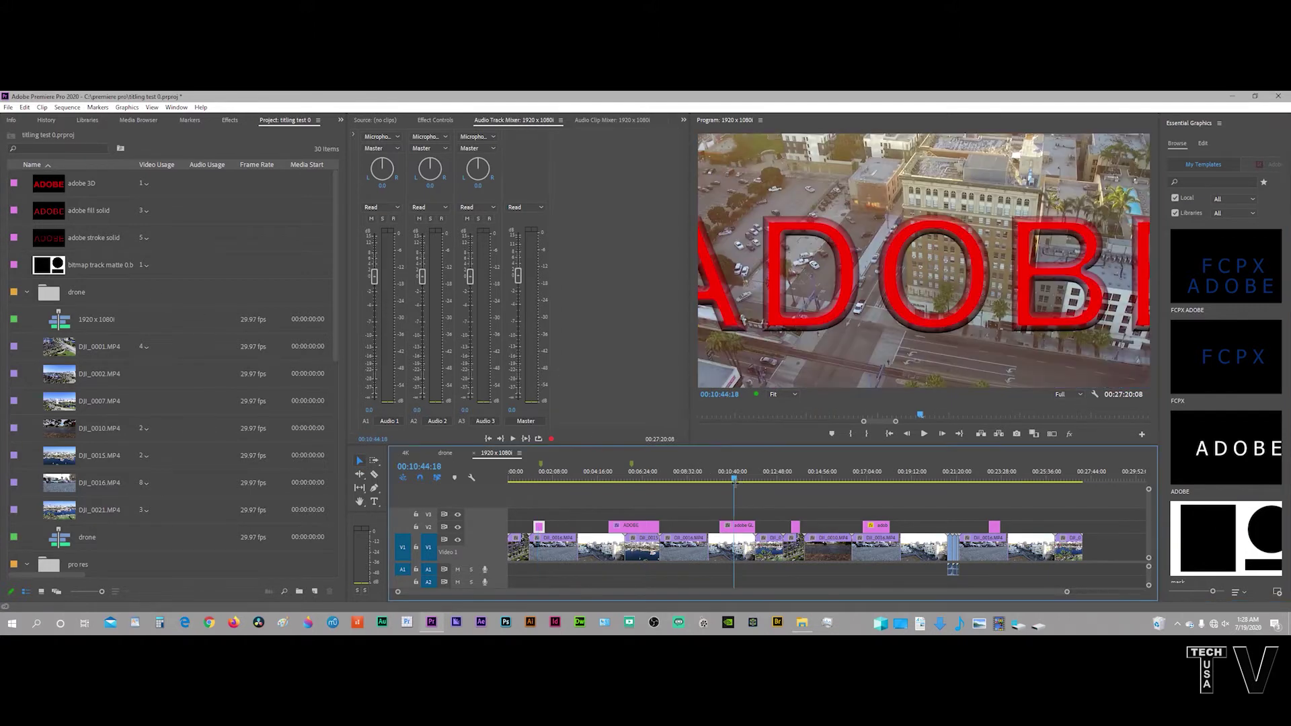
- Replace the red ADOBE title clip on V2 with adobe stroke solid from the bin
left_click(743, 527)
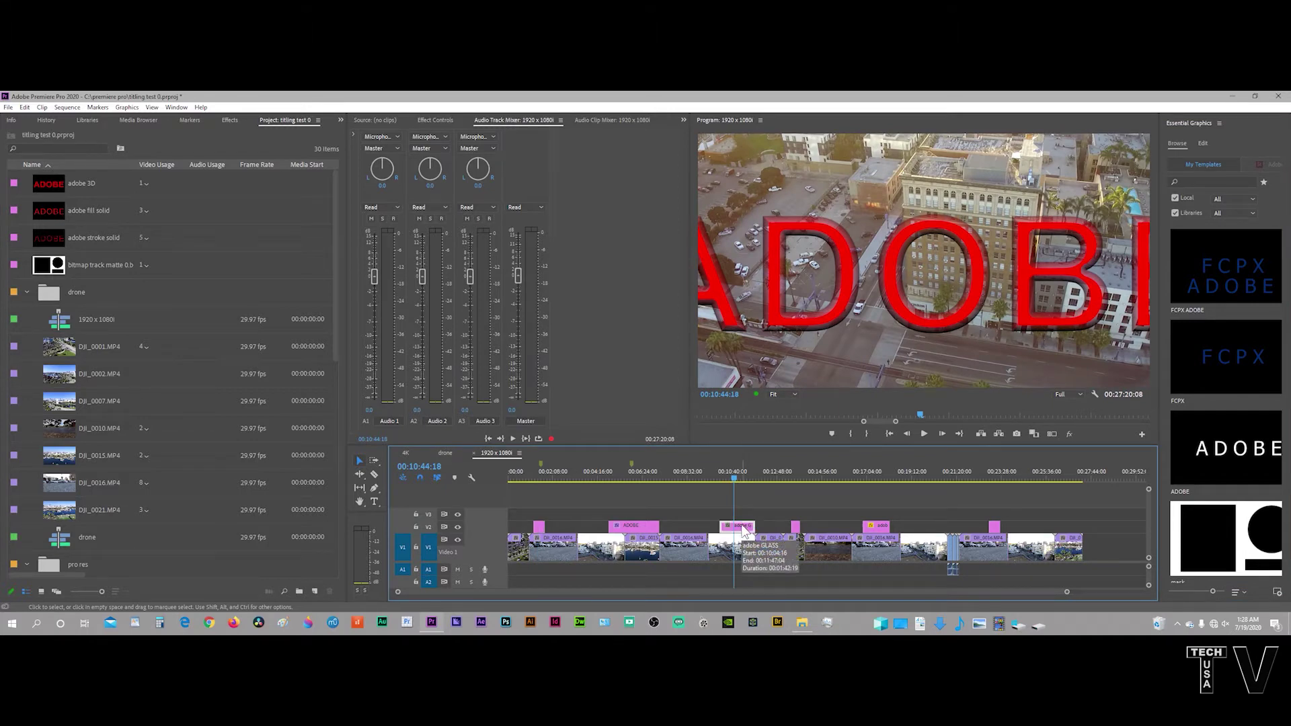
left_click(43, 236)
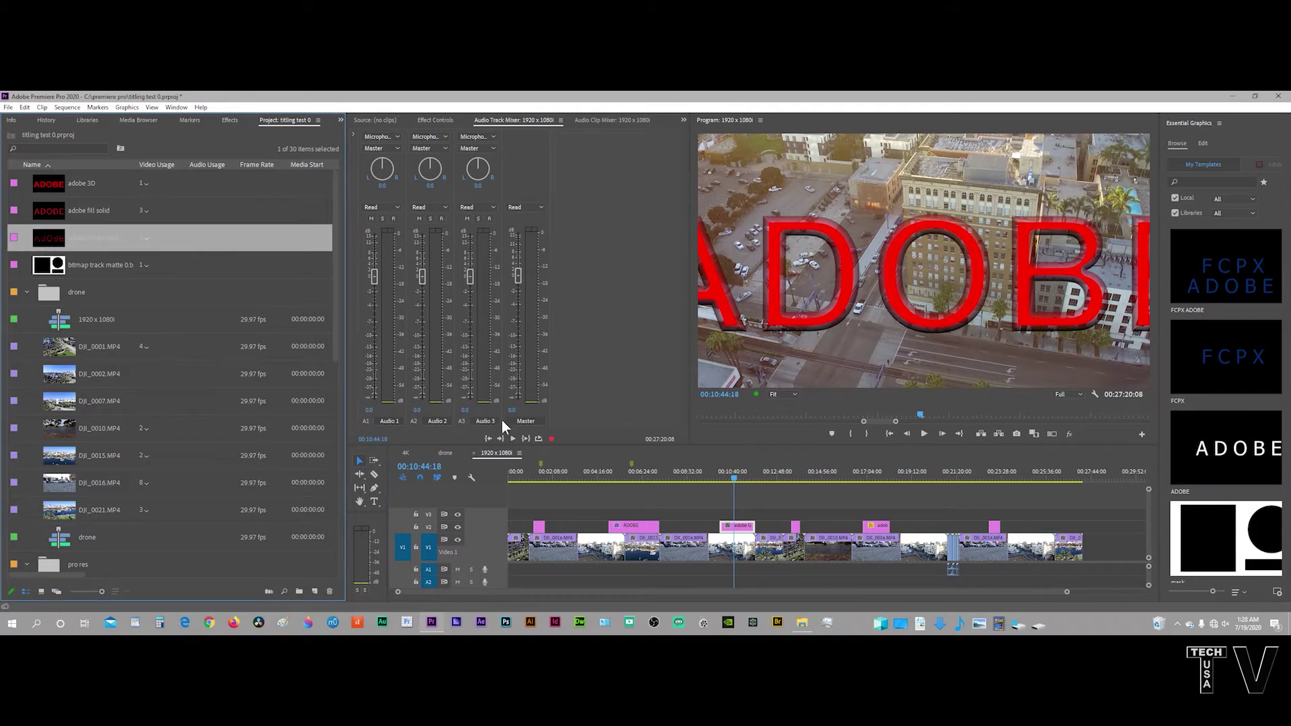
left_click(738, 529)
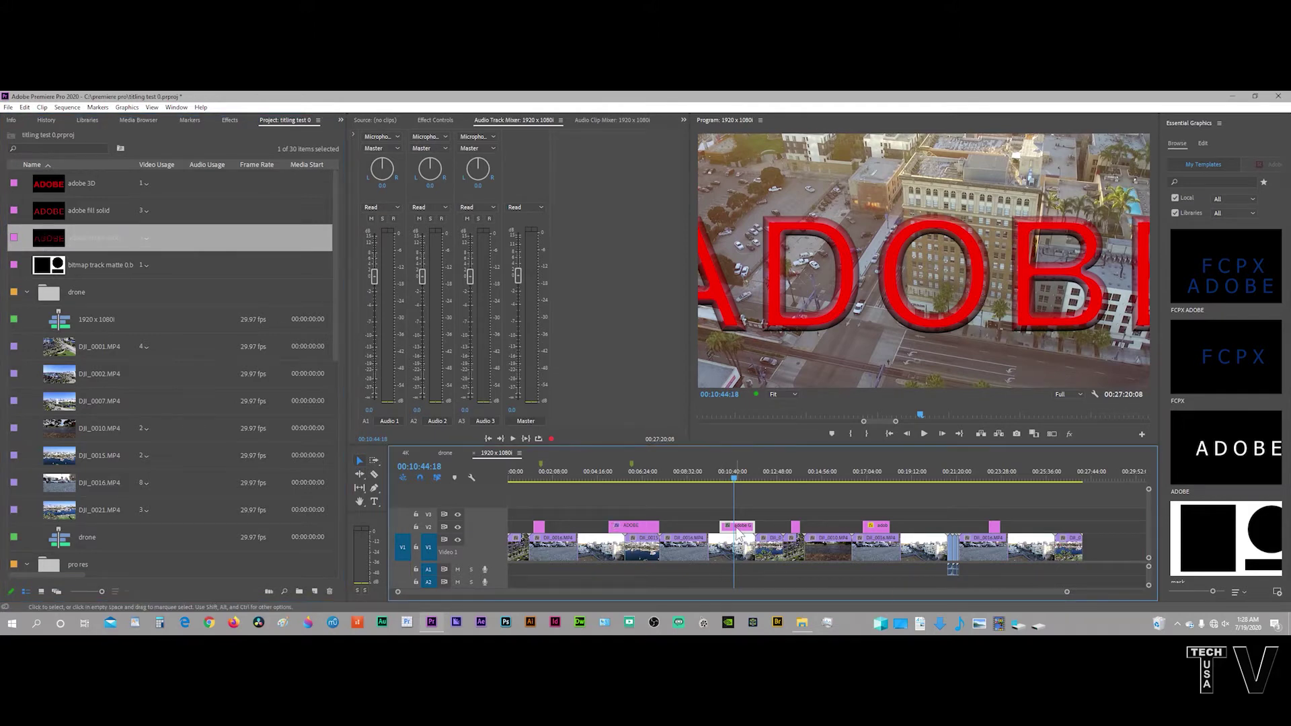
right_click(738, 530)
mouse_move(764, 266)
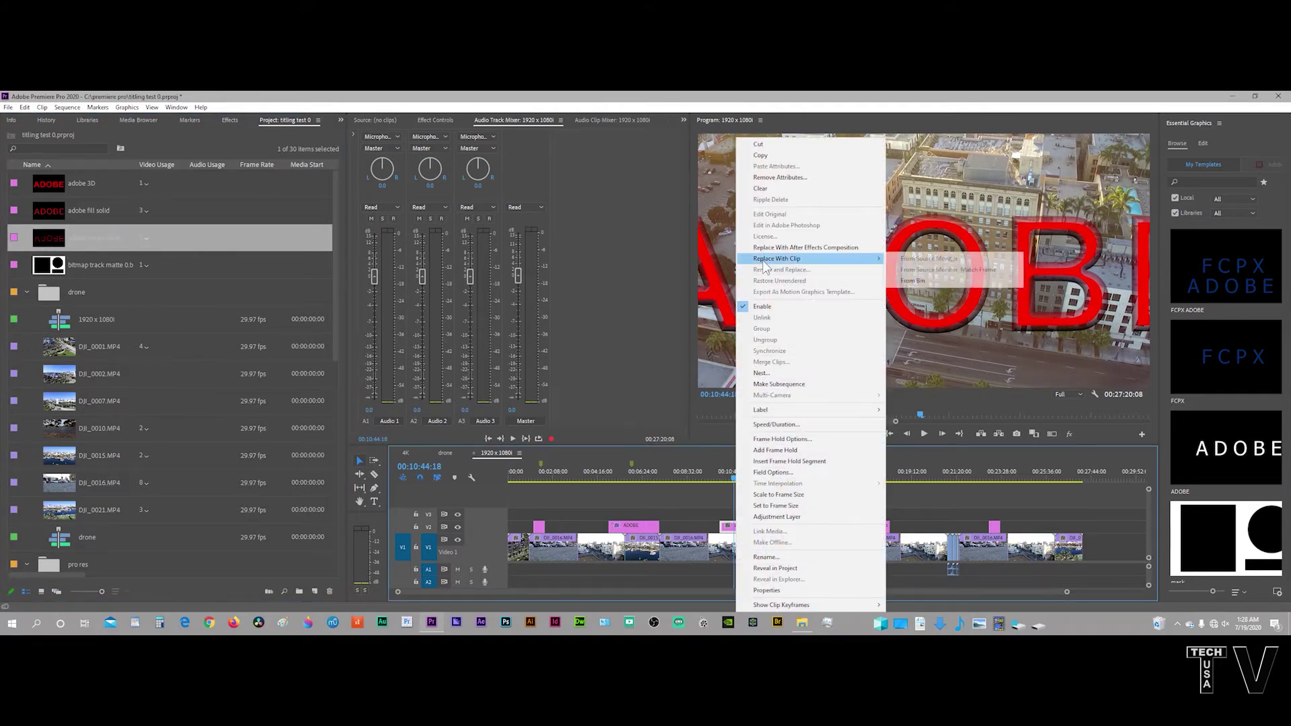
left_click(912, 281)
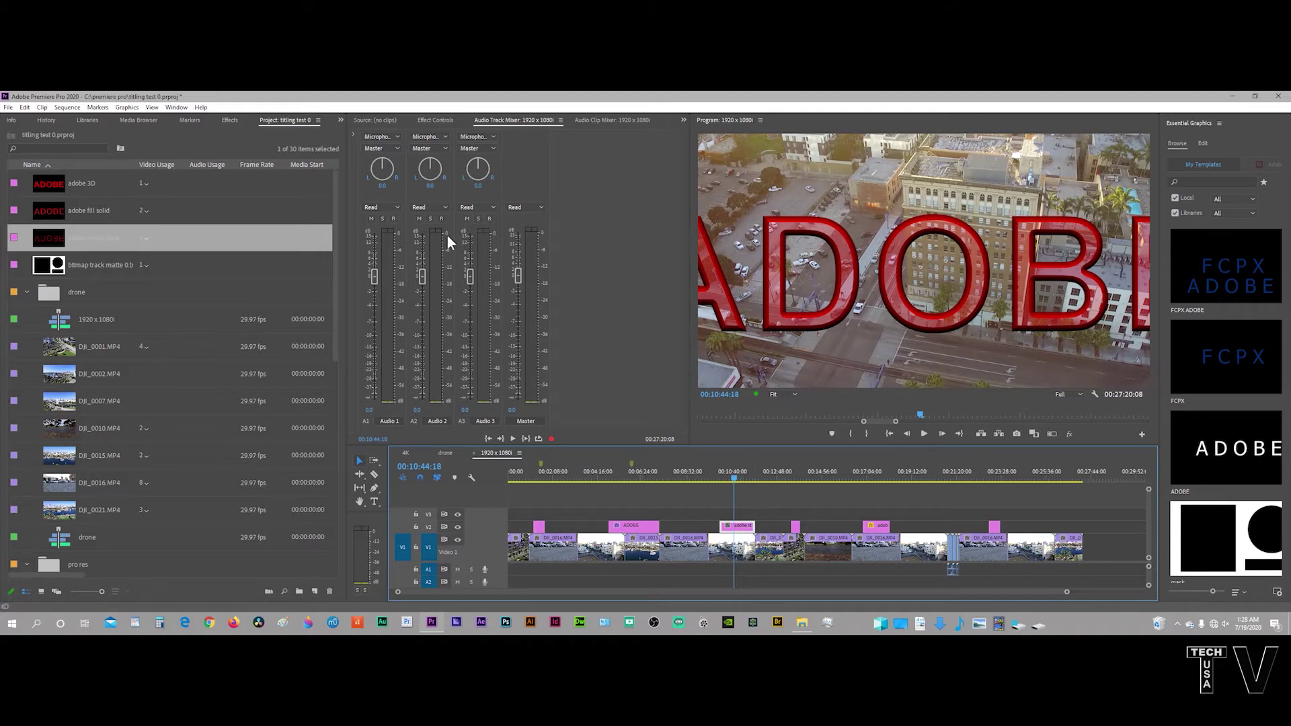
- Scale the replacement ADOBE title to 72 and move to the white ADOBE title
left_click(437, 121)
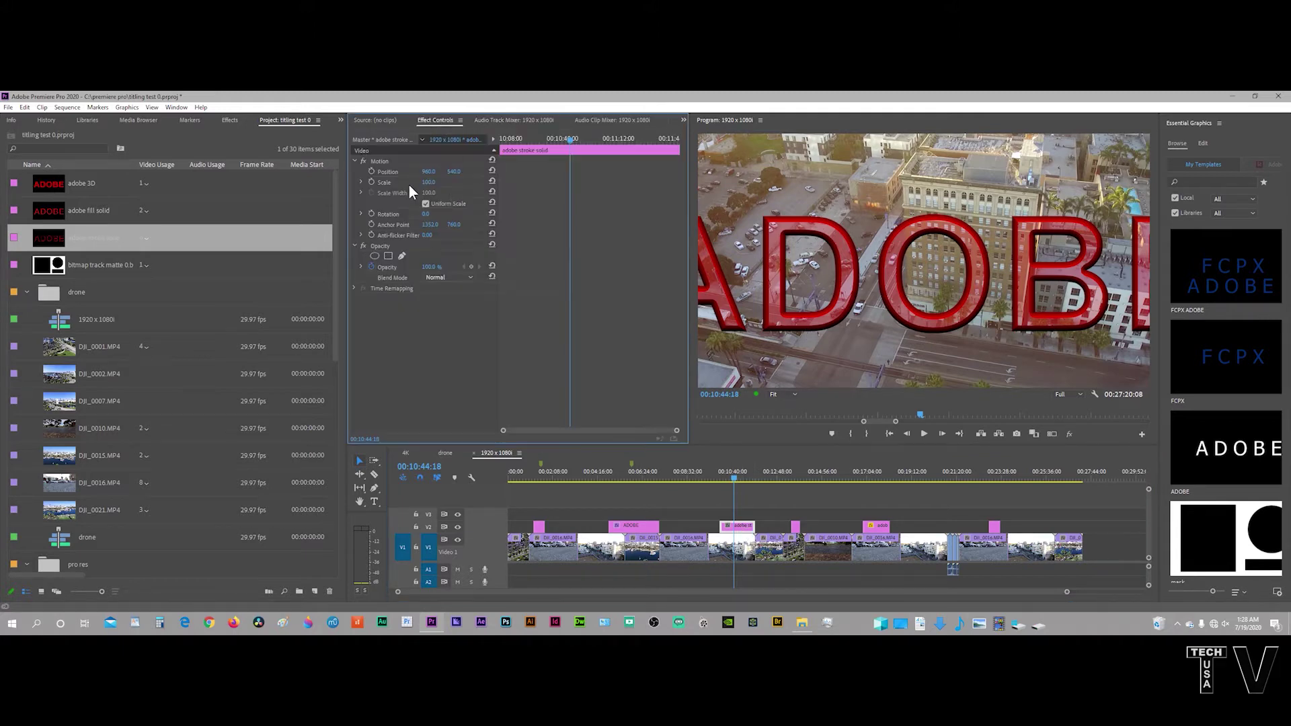
left_click_drag(430, 185, 412, 186)
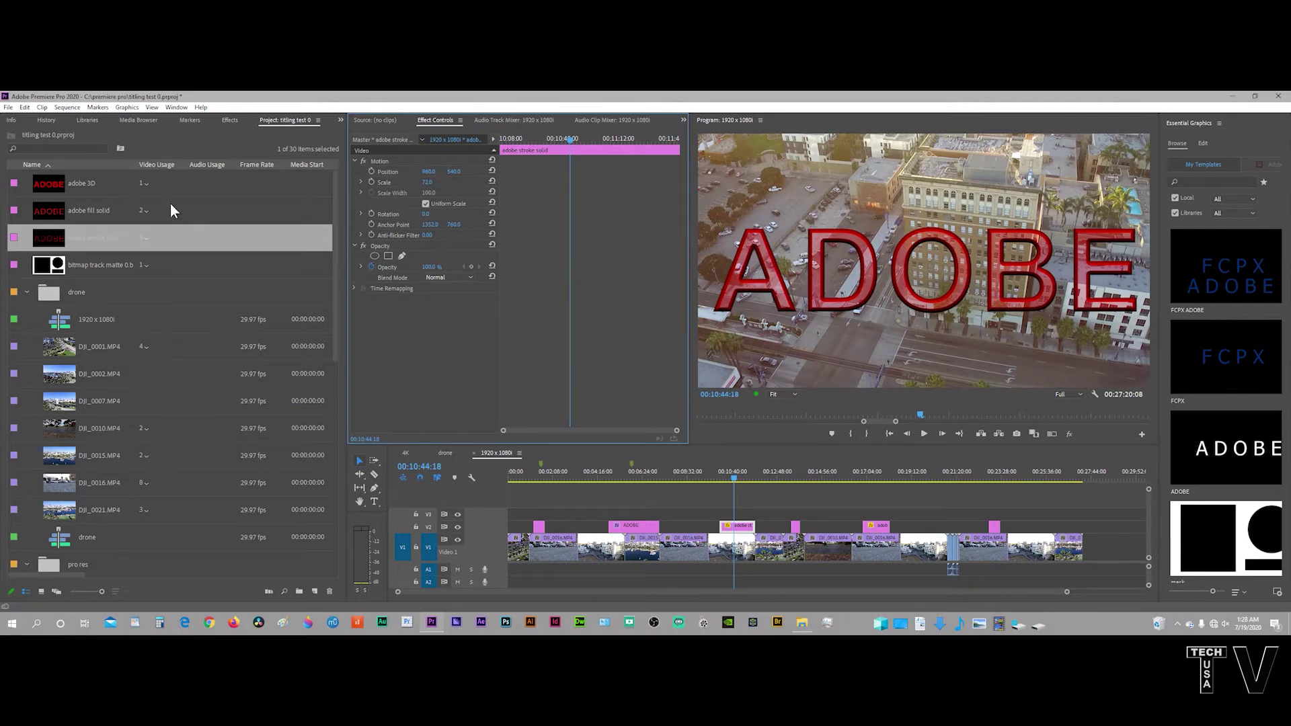
left_click(631, 478)
- Inspect the ADOBE graphic's clip options and the FCPX template in Essential Graphics, changing nothing
left_click(631, 527)
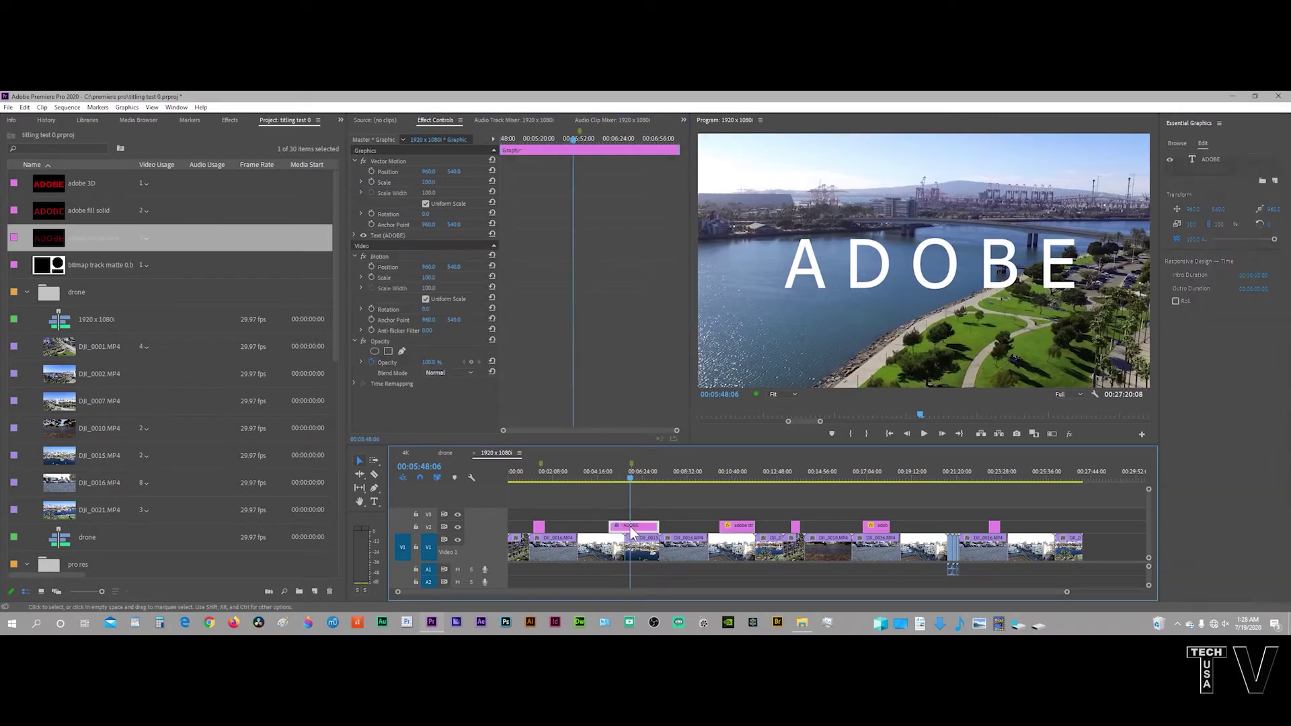
right_click(632, 533)
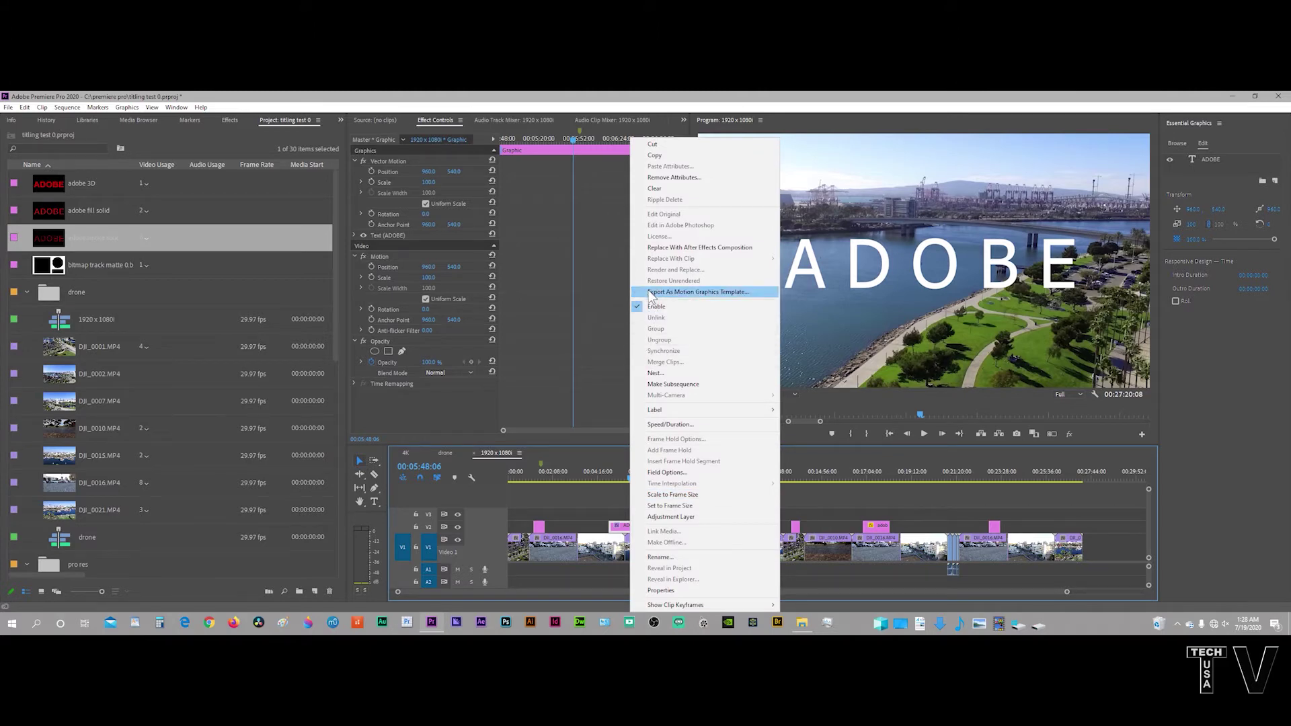
left_click(1185, 394)
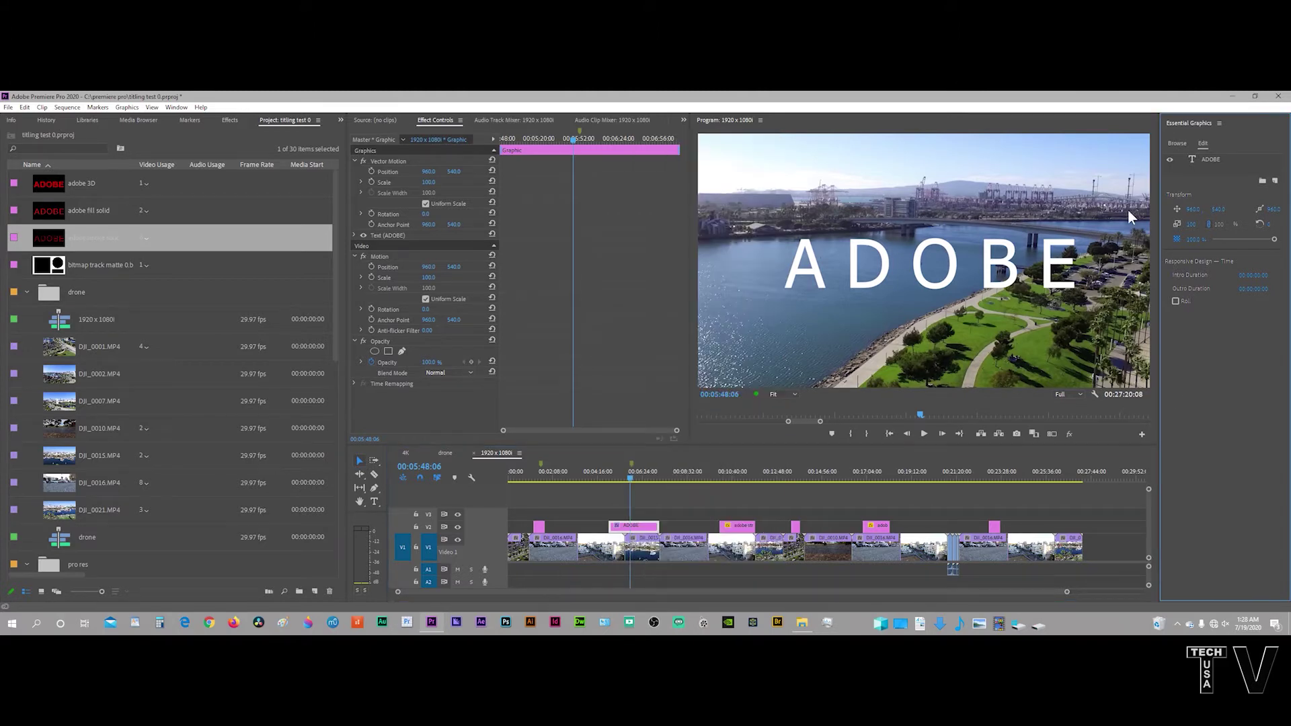
left_click(1177, 142)
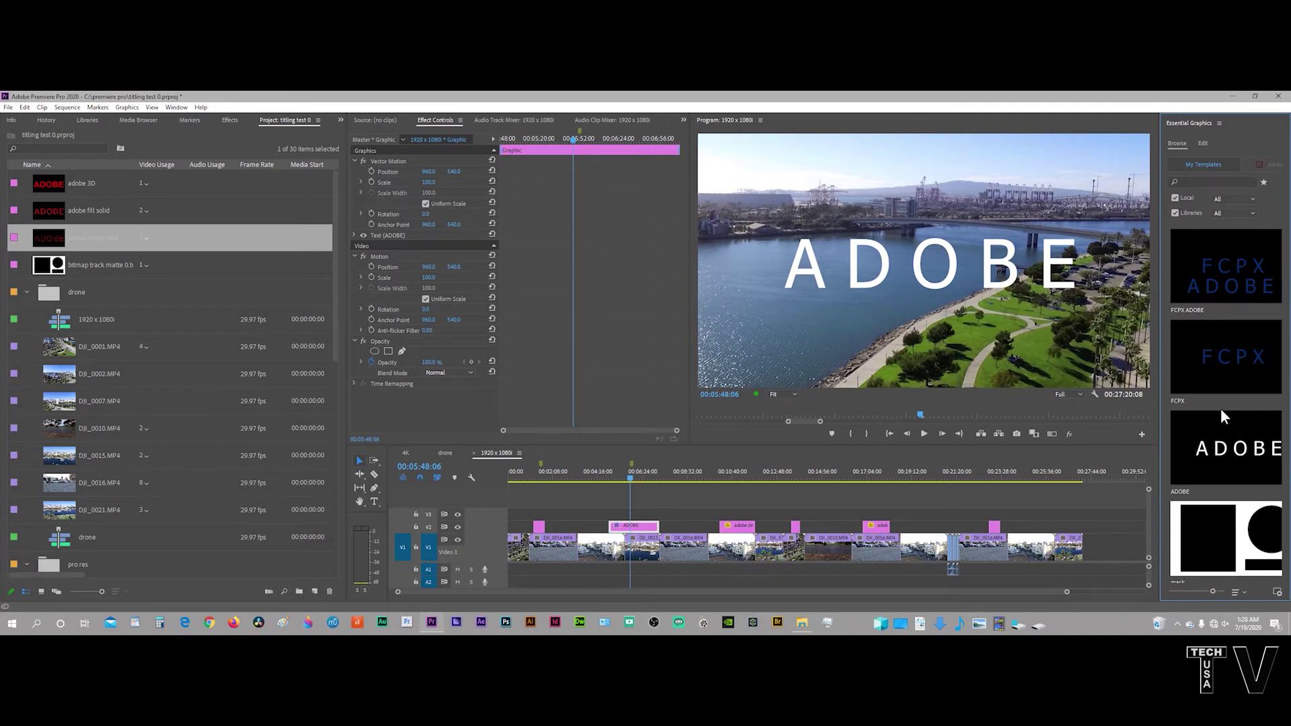
right_click(1218, 357)
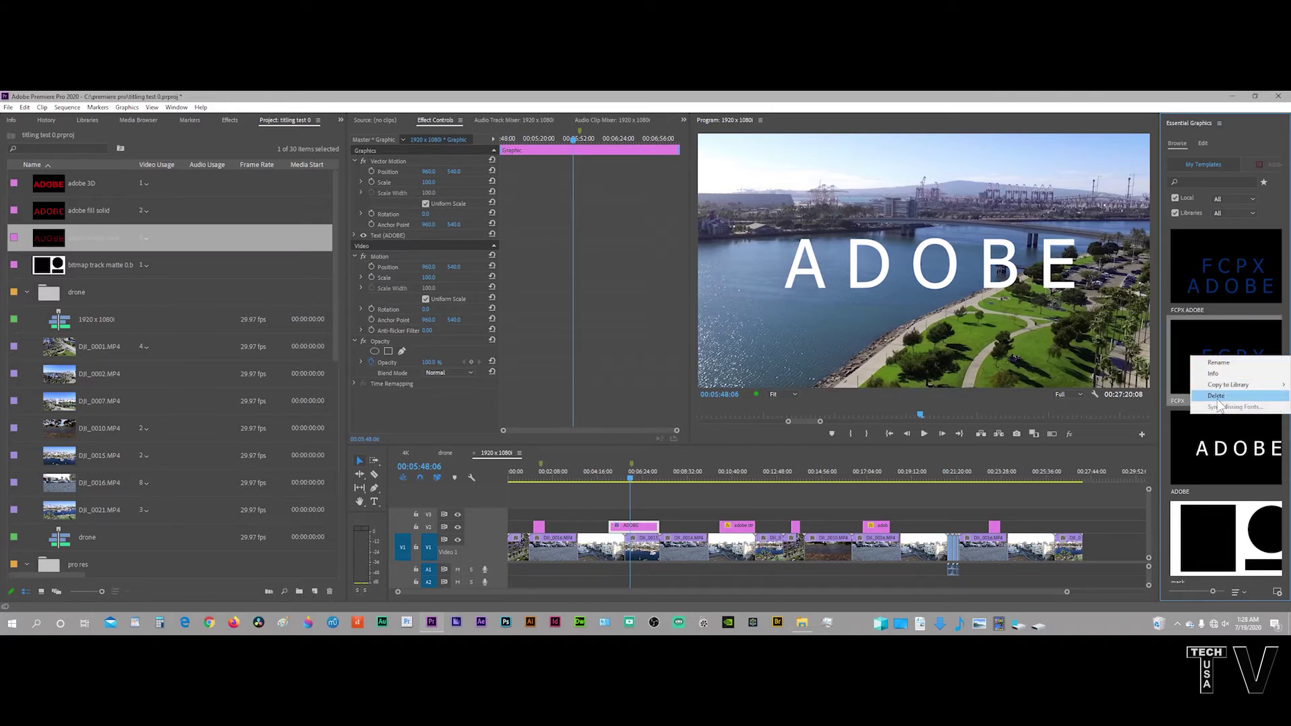
left_click(1213, 335)
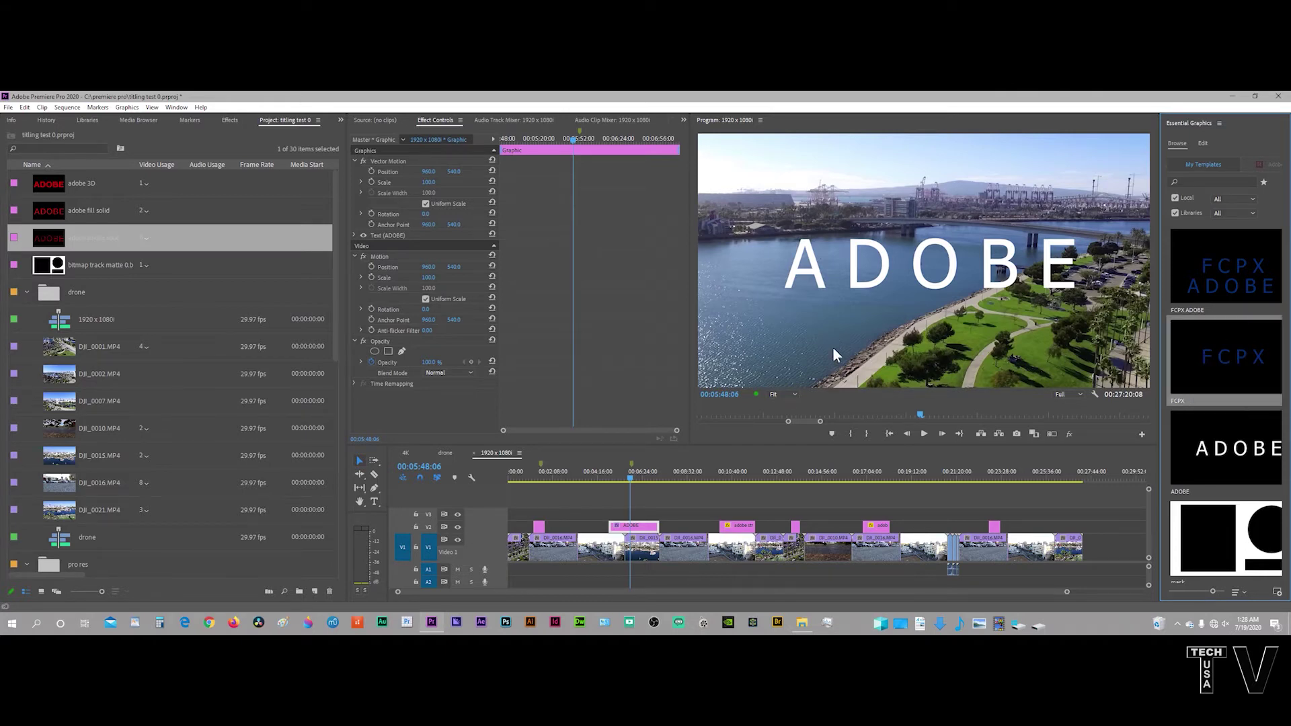
- Filter the project items by 'tit' and open ADOBE 4k's use in the 4K sequence at 00:02:03:01
left_click(36, 149)
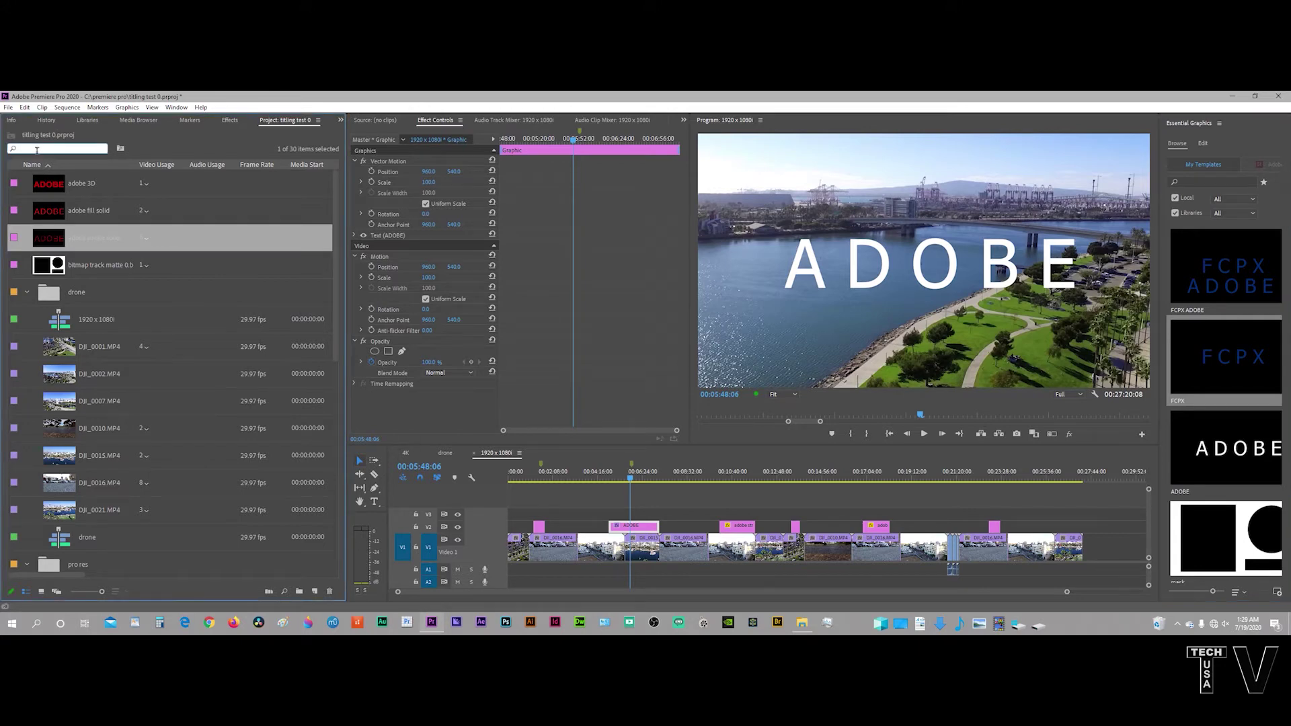
type("titl")
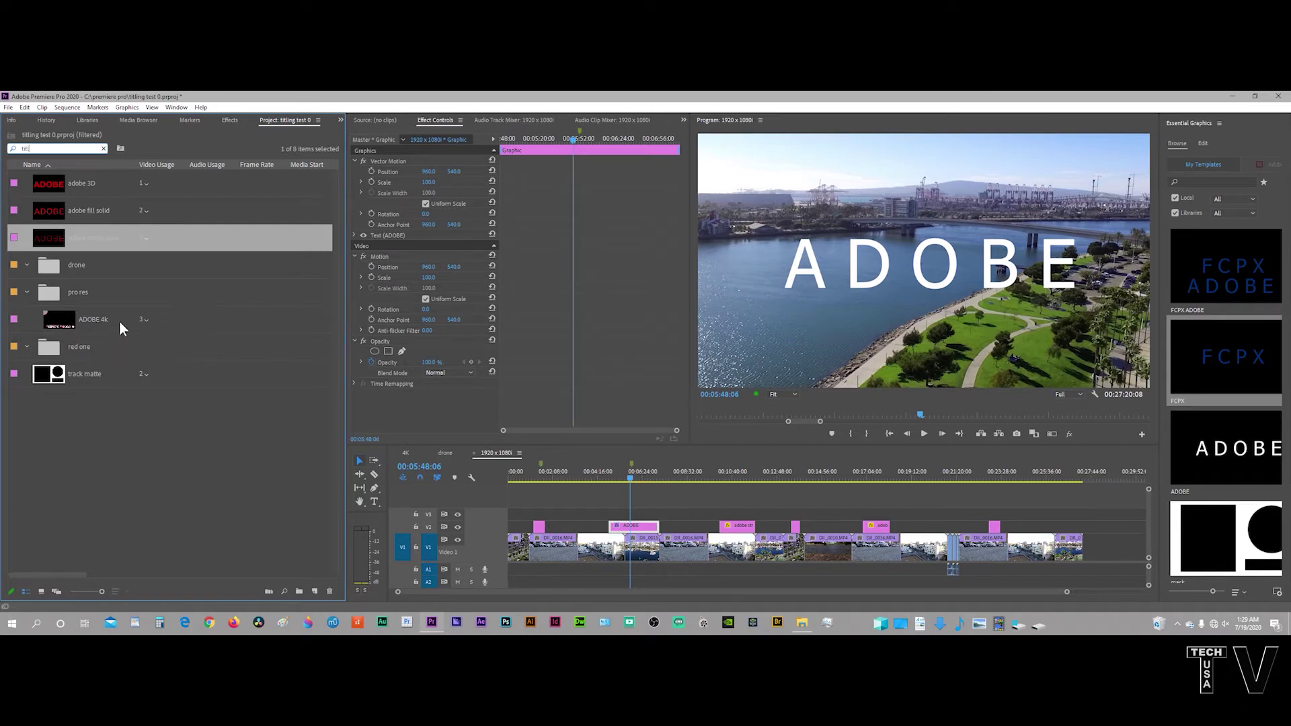
left_click(144, 317)
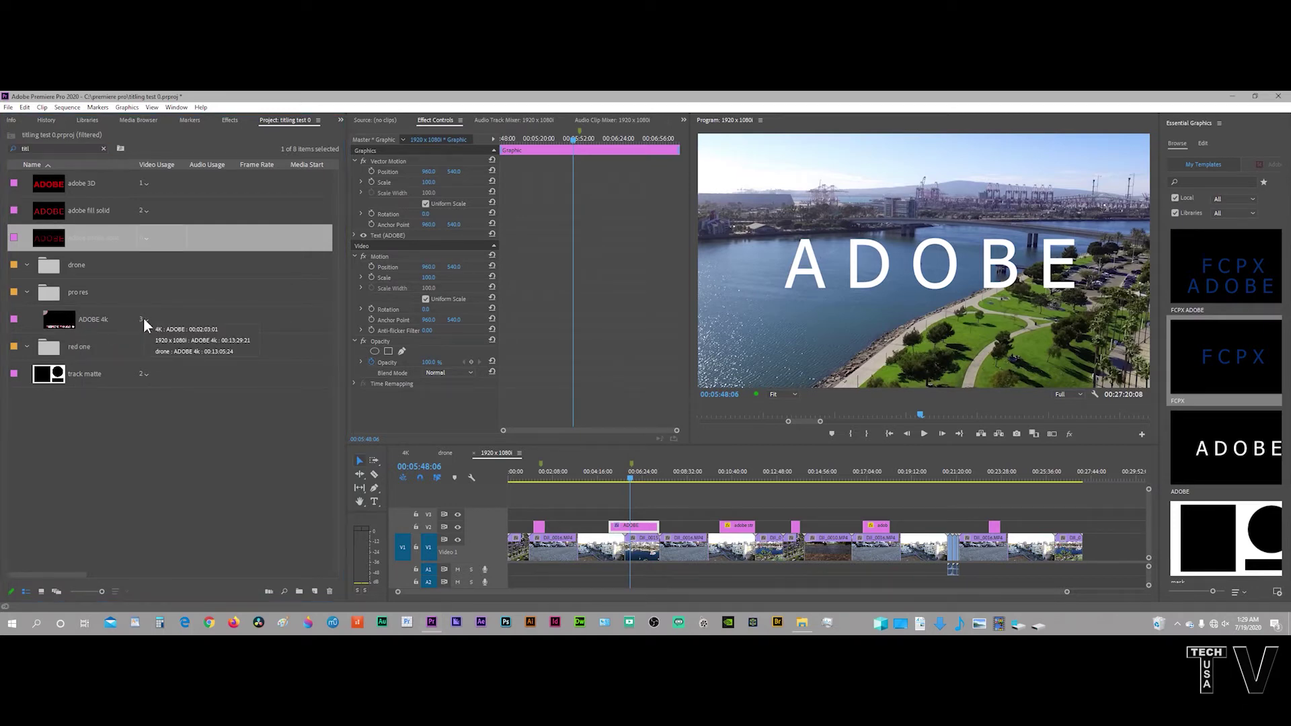
left_click(168, 329)
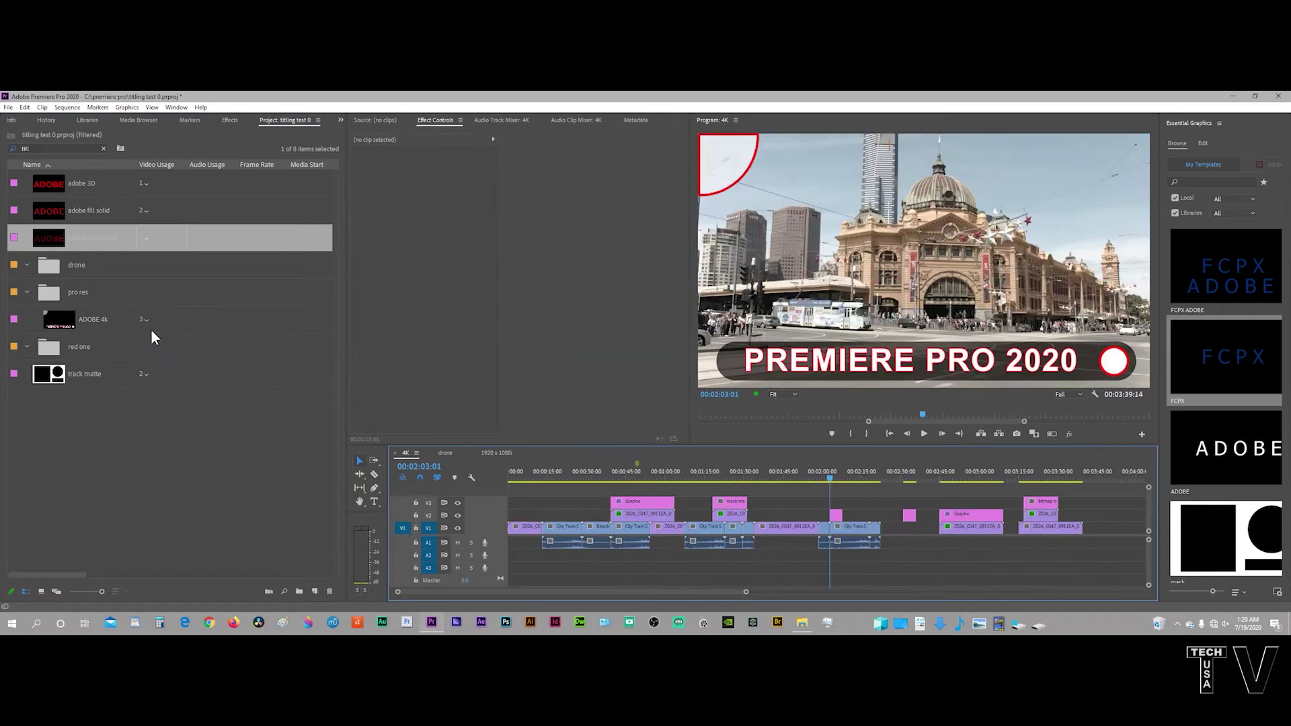
- Step through the track matte clip's uses in the 4K sequence, reaching 00:02:33:17, then close the 4K sequence
left_click_drag(823, 471, 835, 477)
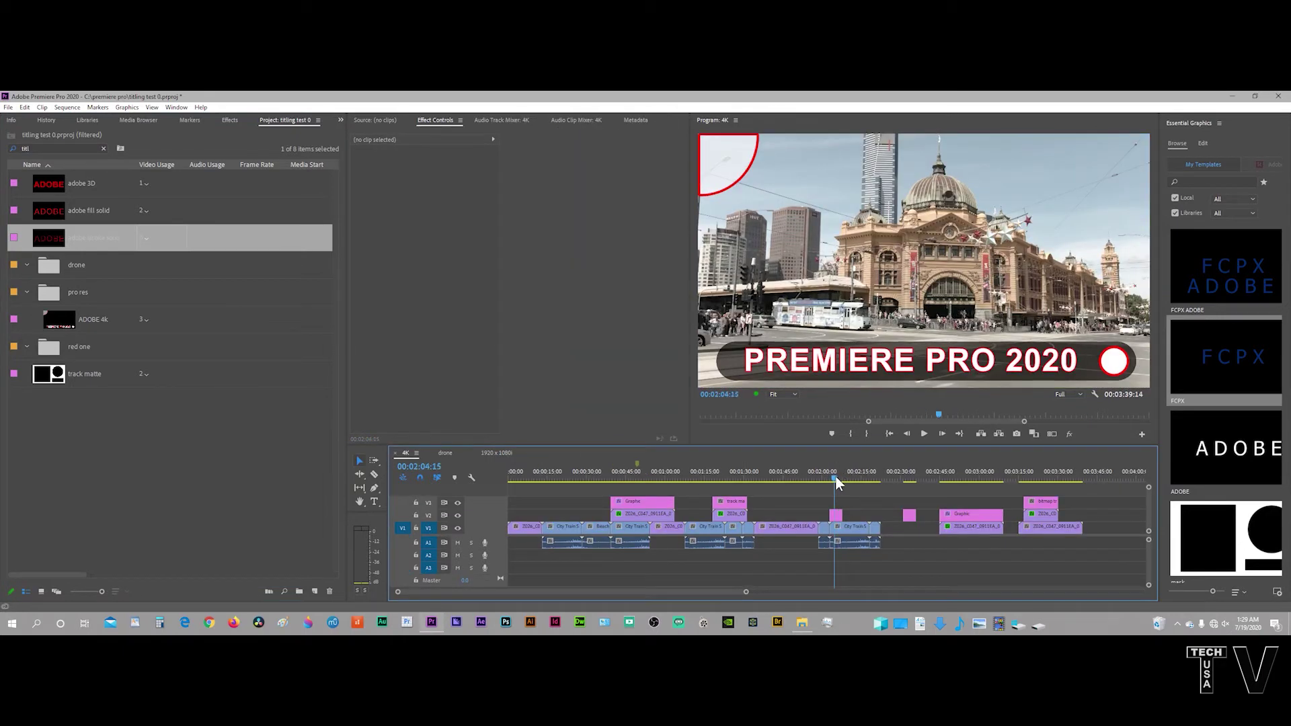
left_click(141, 371)
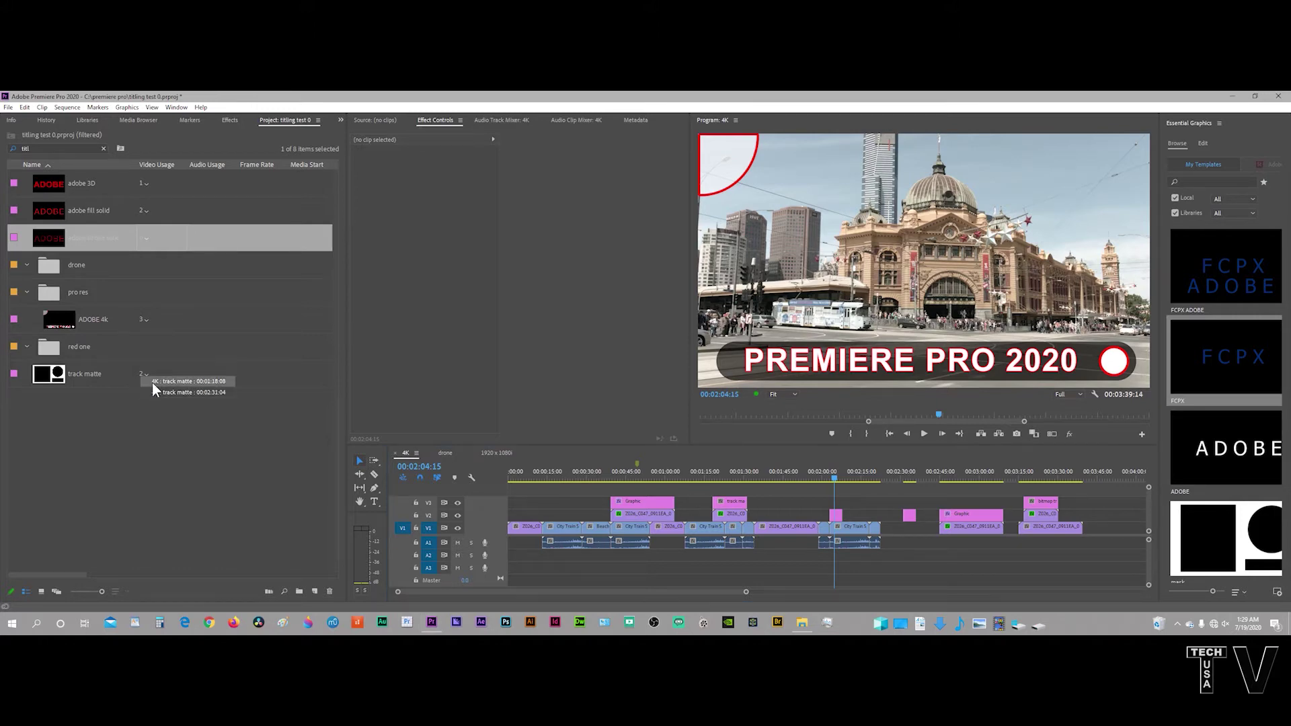
left_click(152, 382)
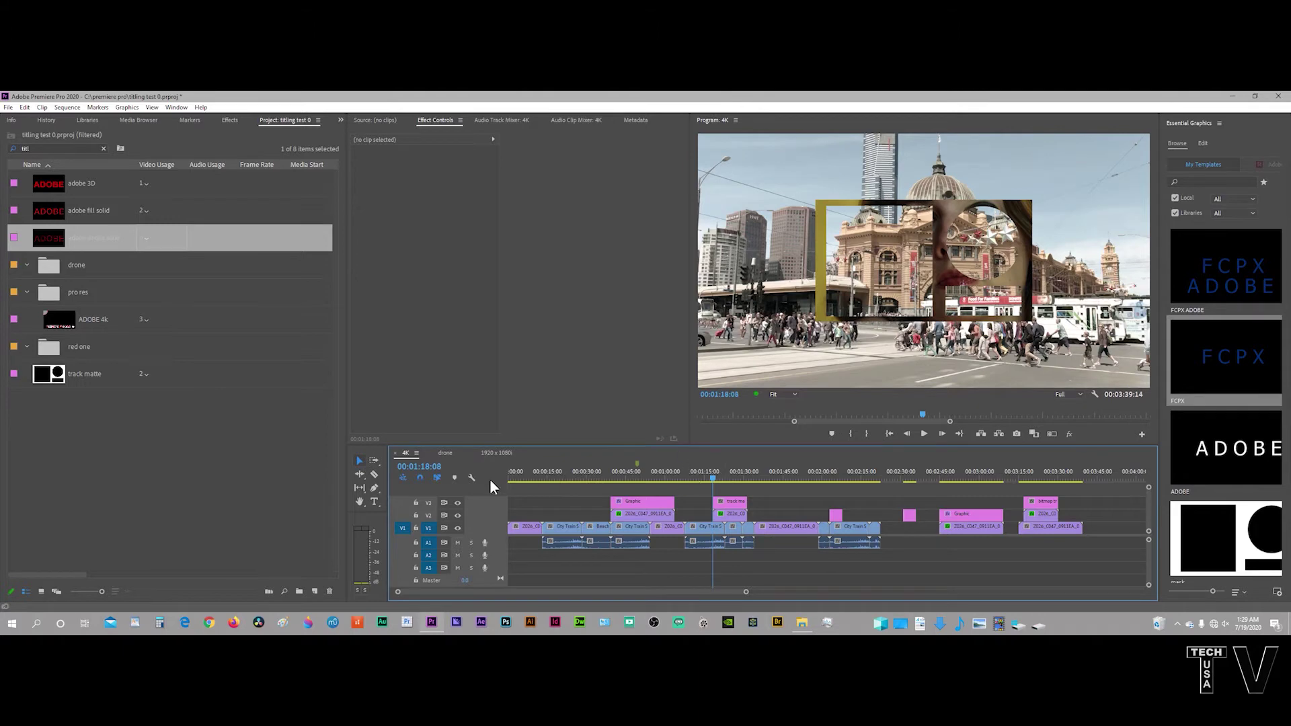
left_click(143, 374)
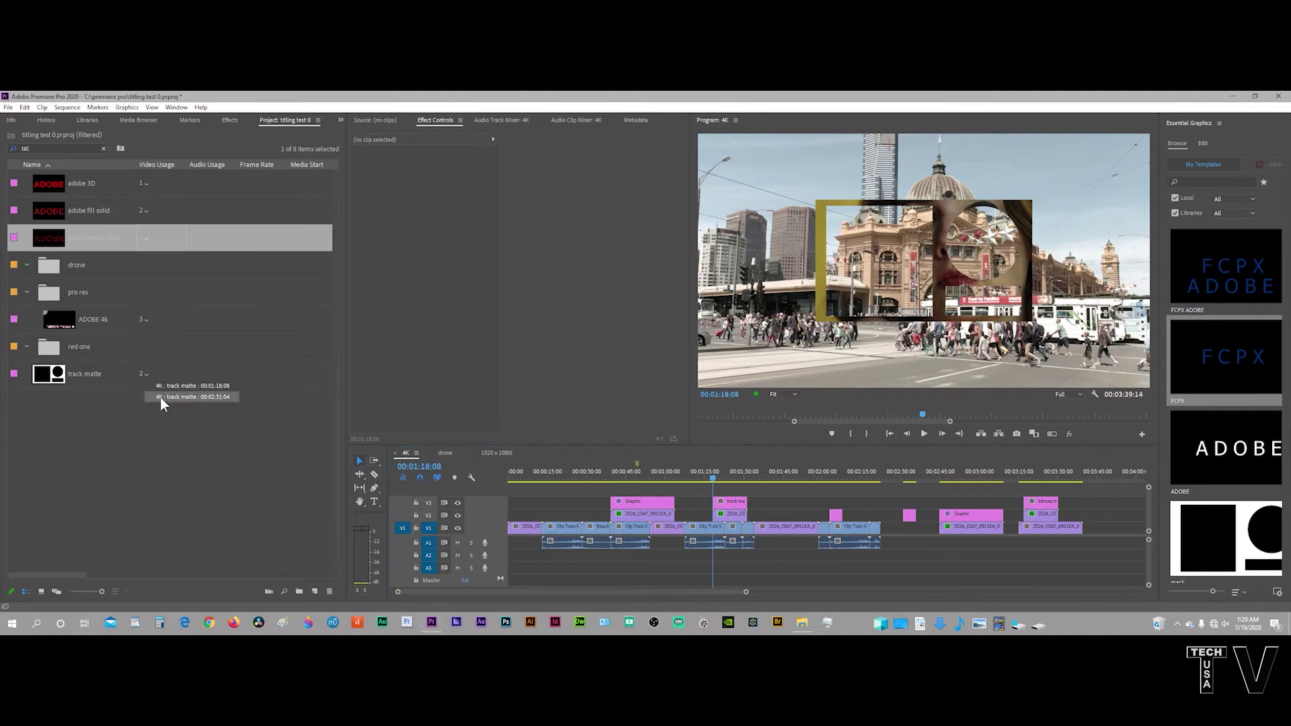
left_click(160, 397)
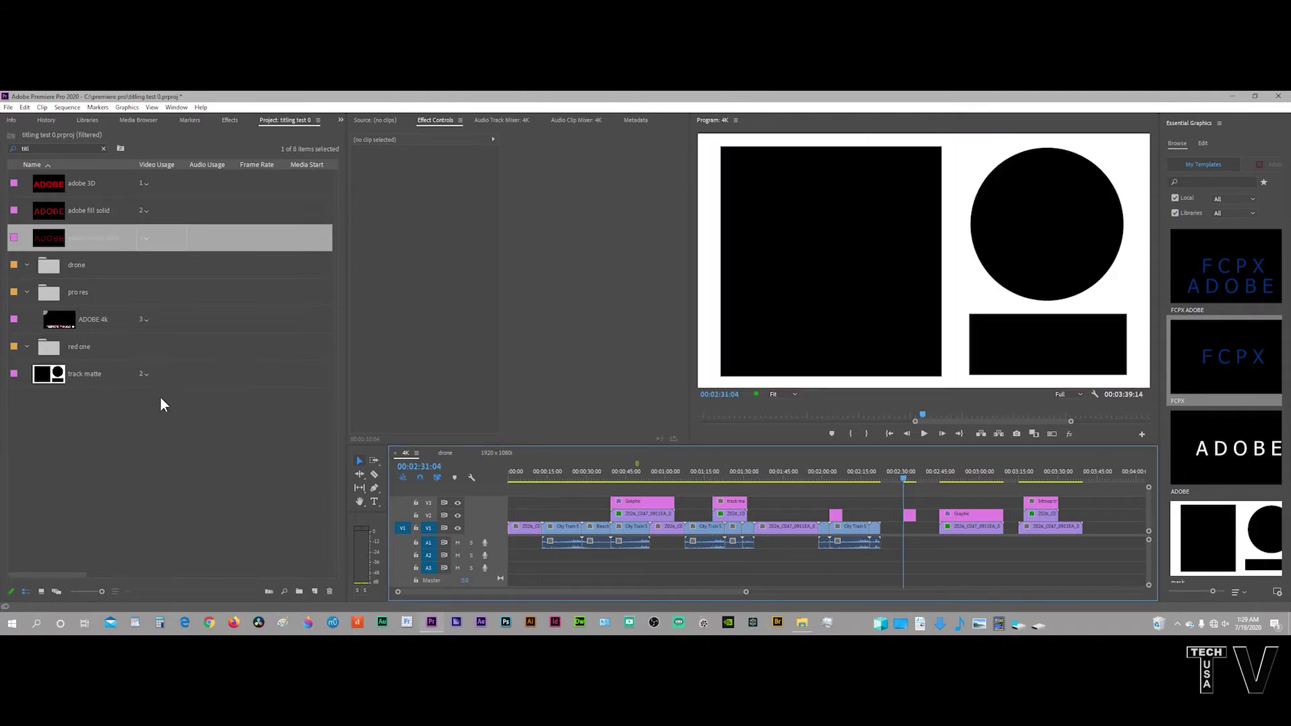
left_click(911, 477)
left_click_drag(910, 477, 912, 478)
left_click(395, 453)
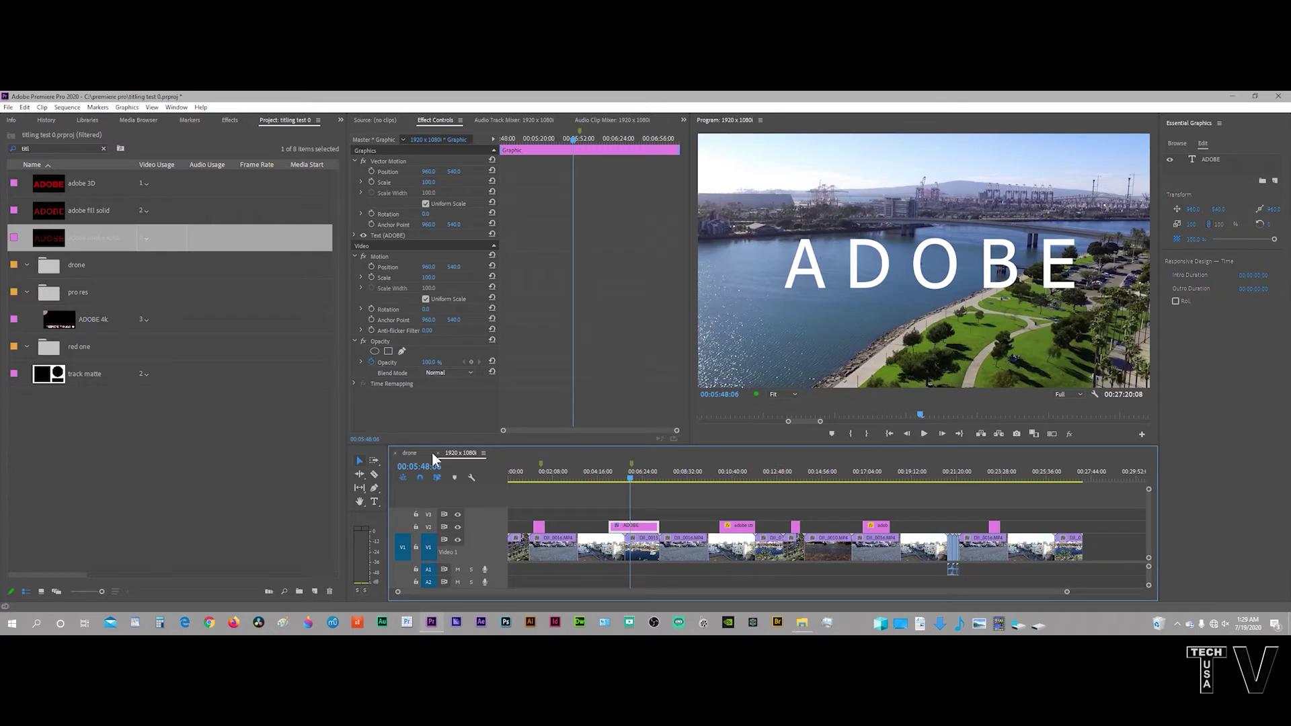
- Close the 1920x1080i sequence and jump to the adobe fill solid and adobe stroke solid uses, ending at 00:18:09:06
left_click(437, 454)
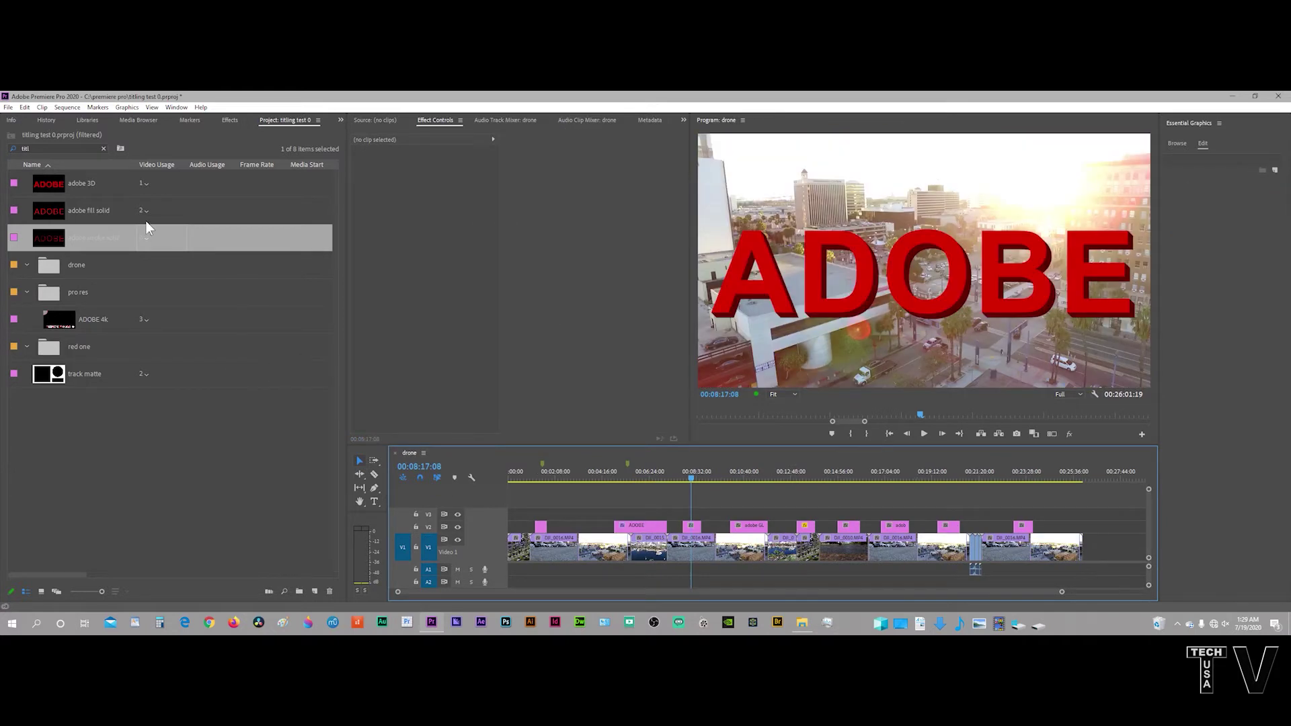
left_click(145, 208)
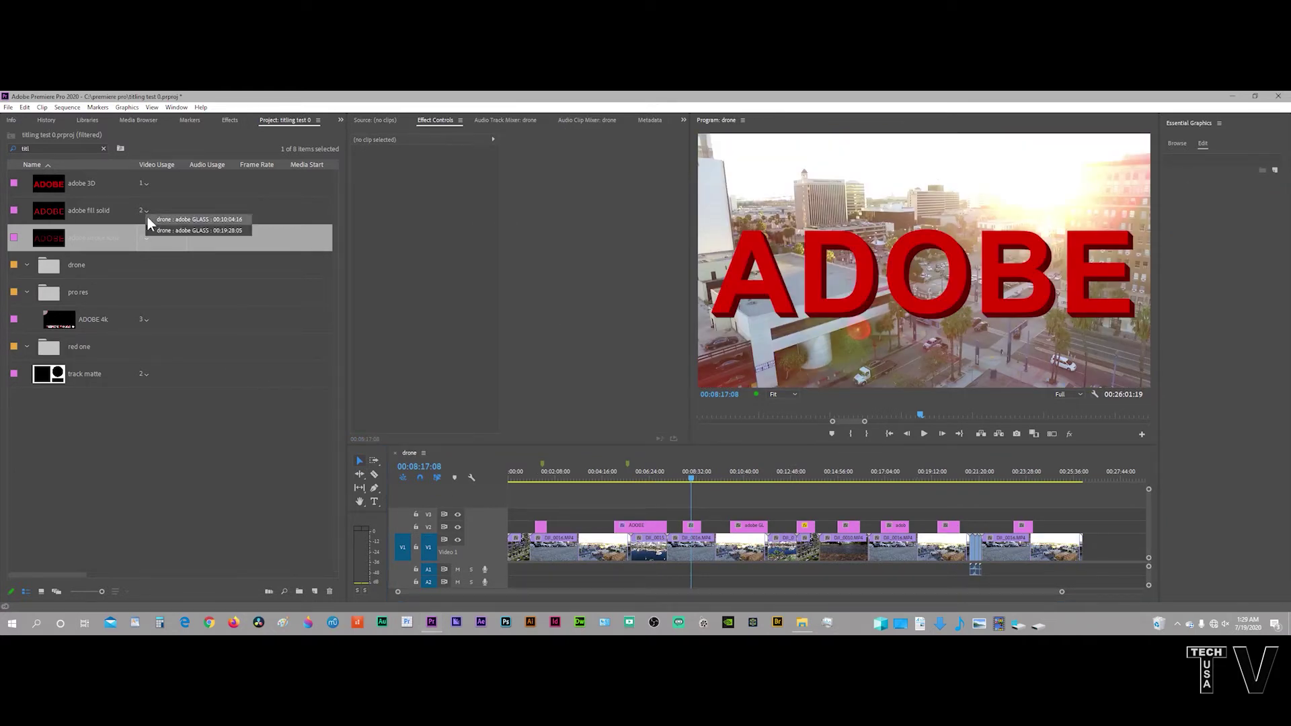
left_click(152, 230)
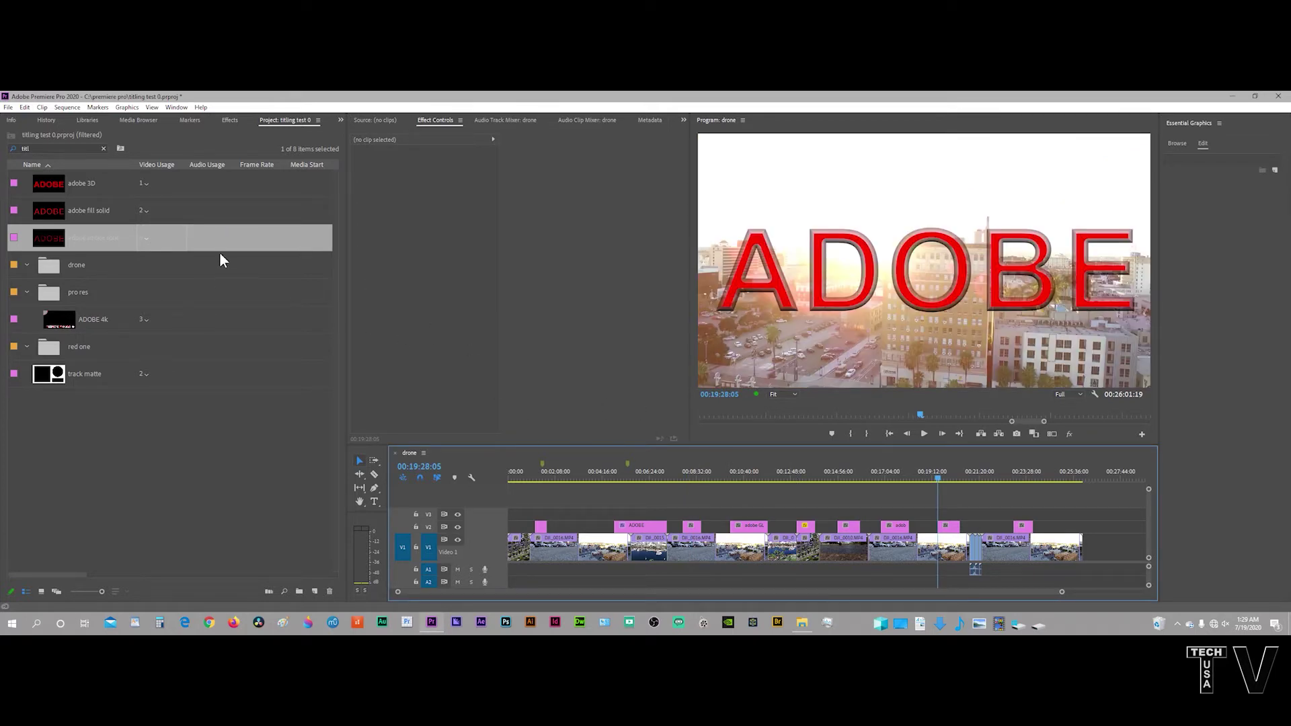
left_click(144, 240)
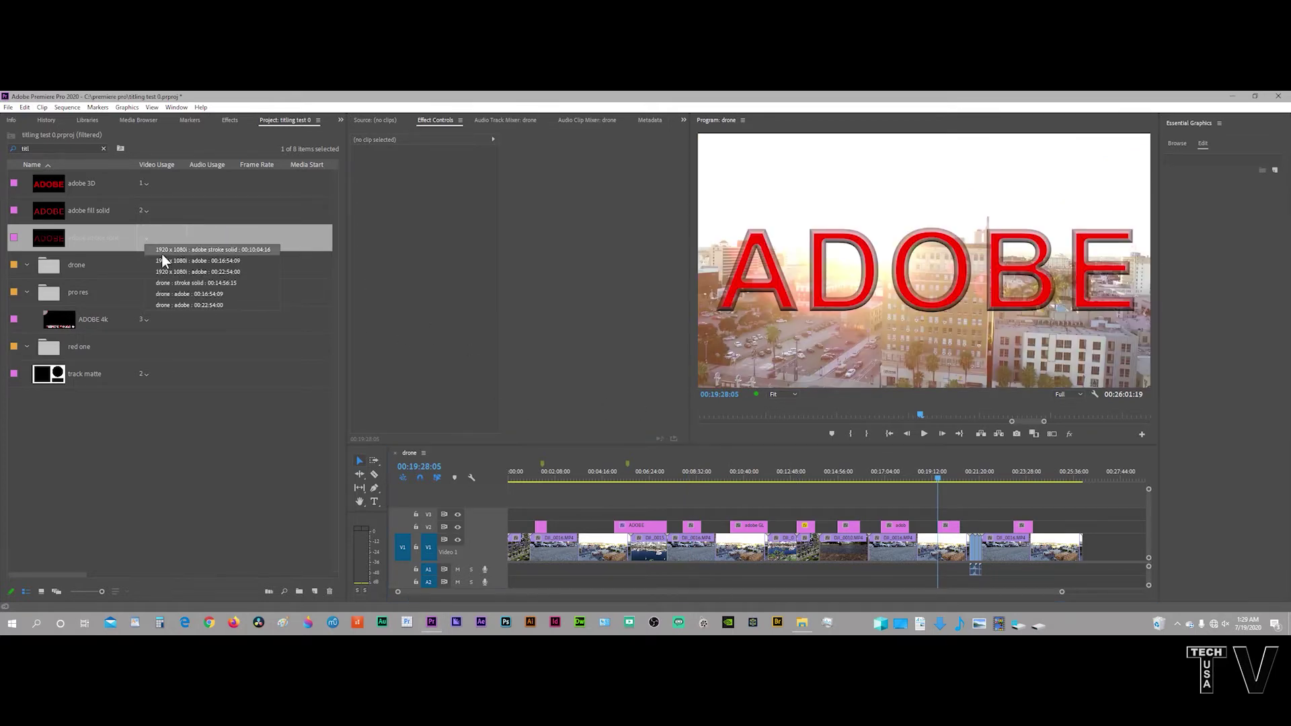
left_click(162, 261)
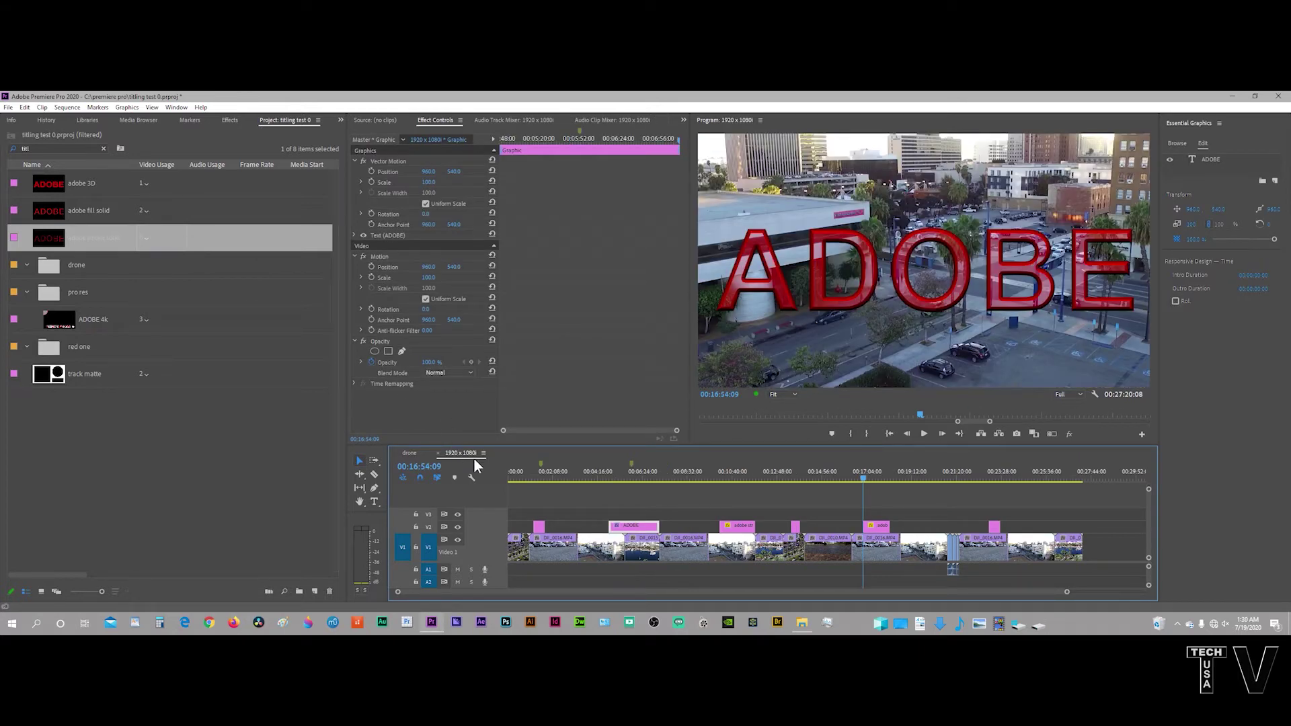
left_click(890, 477)
- Go to the ADOBE 4k title's use in the 4K sequence at 00:02:07:03
left_click(59, 327)
left_click(144, 320)
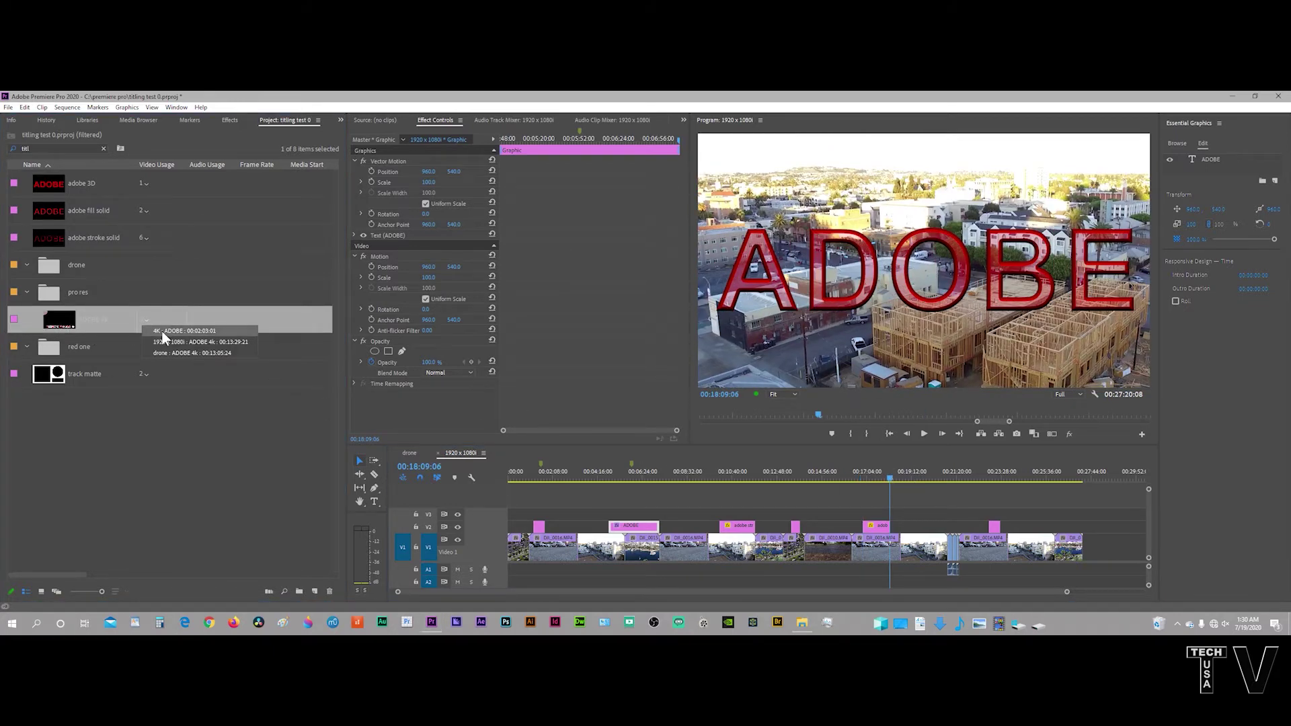
left_click(161, 330)
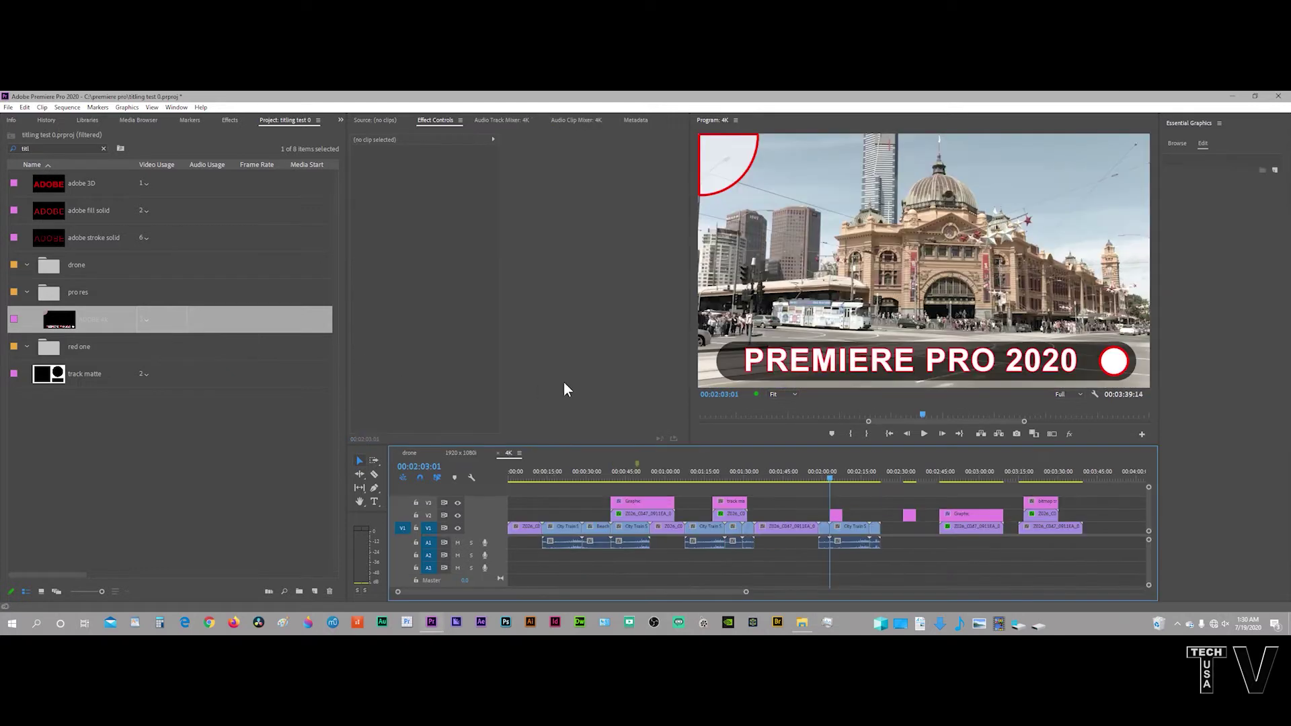
left_click(840, 473)
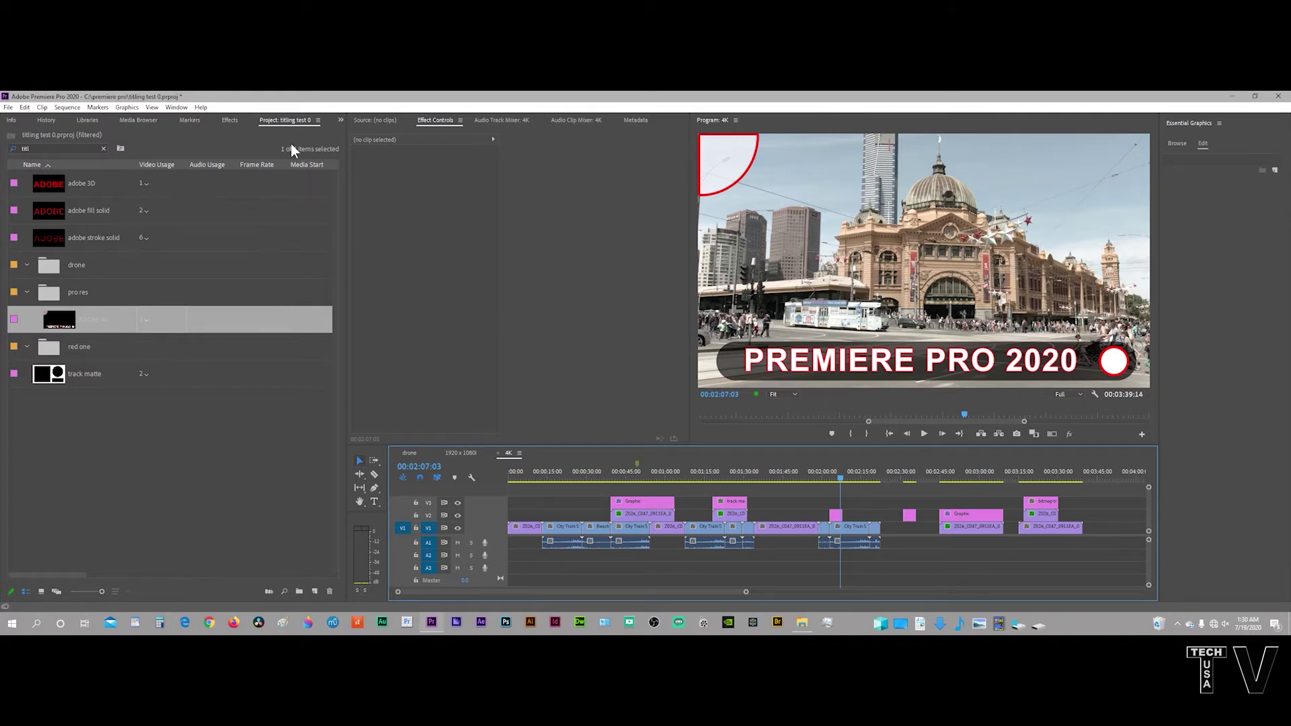
left_click(318, 120)
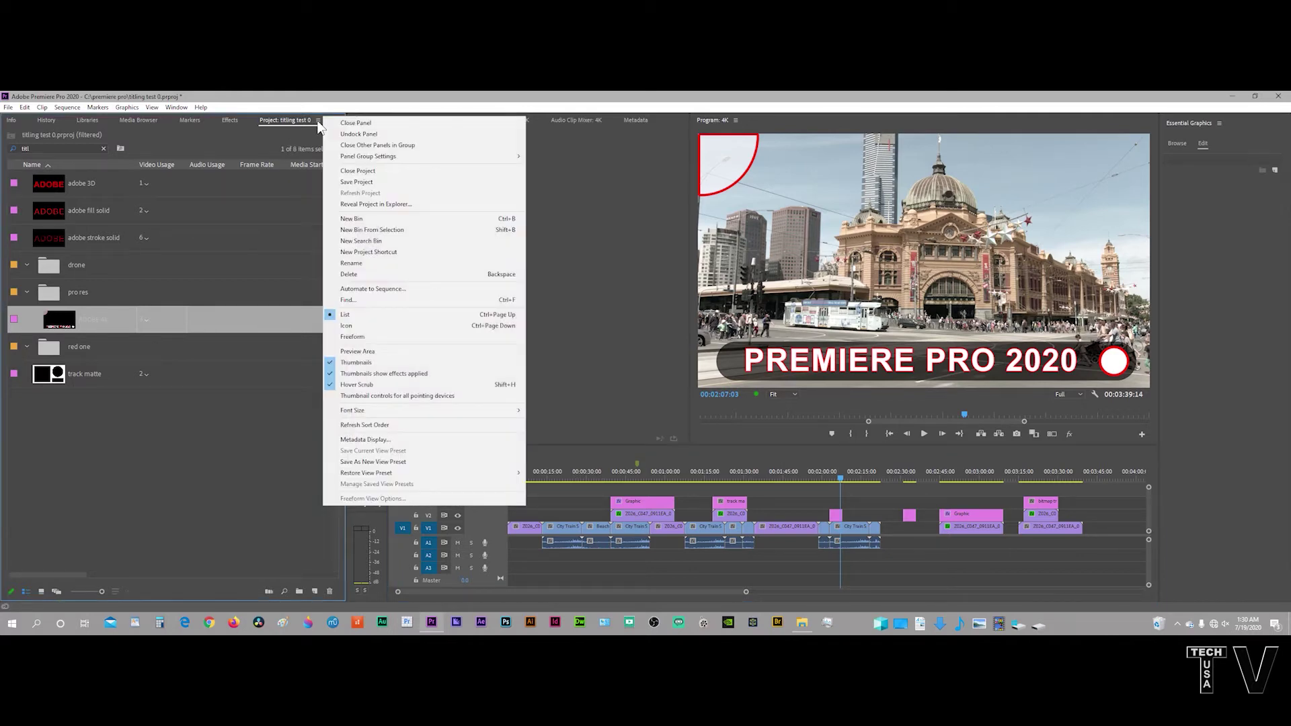
left_click(347, 441)
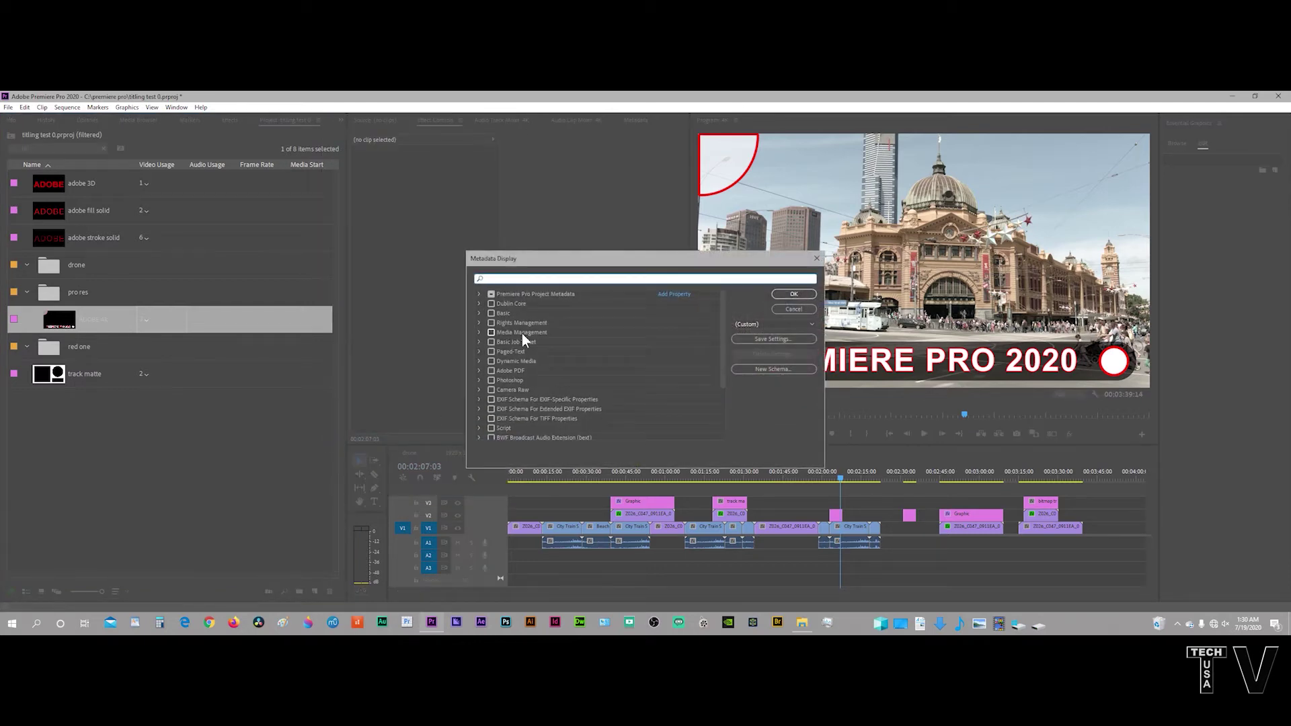
scroll(641, 304, "down", 3)
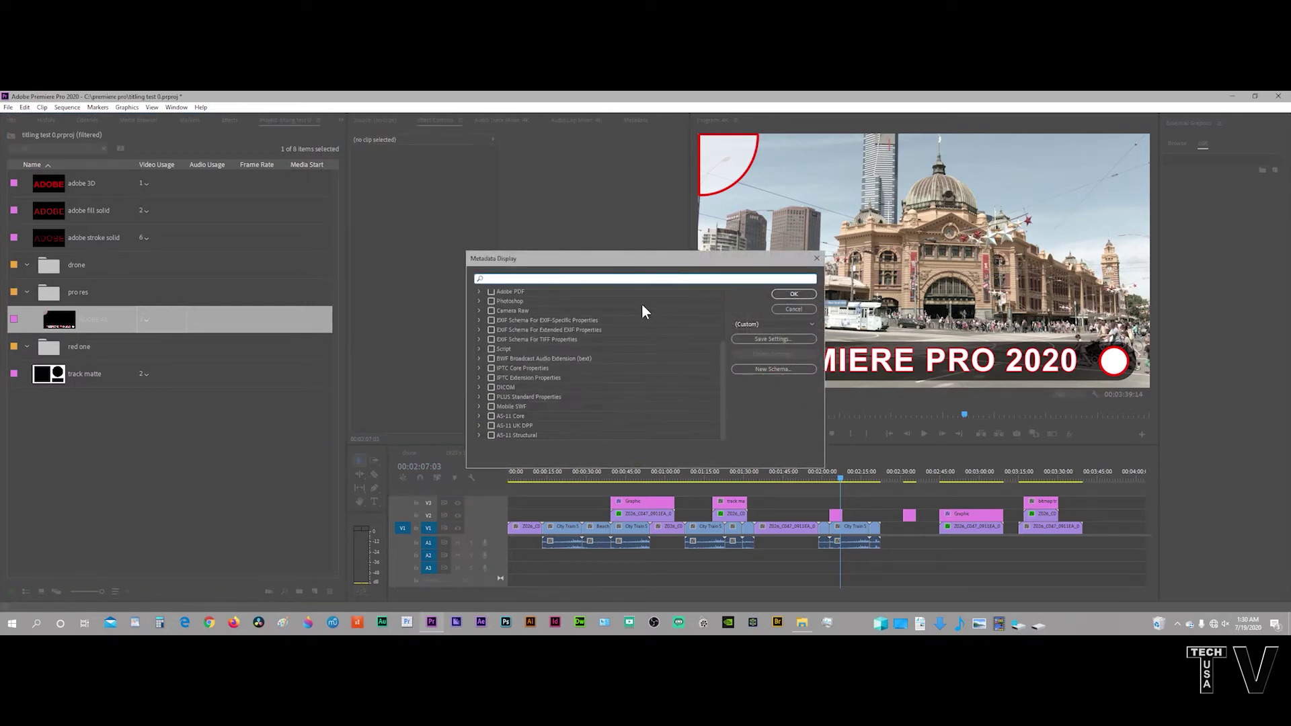
left_click(478, 359)
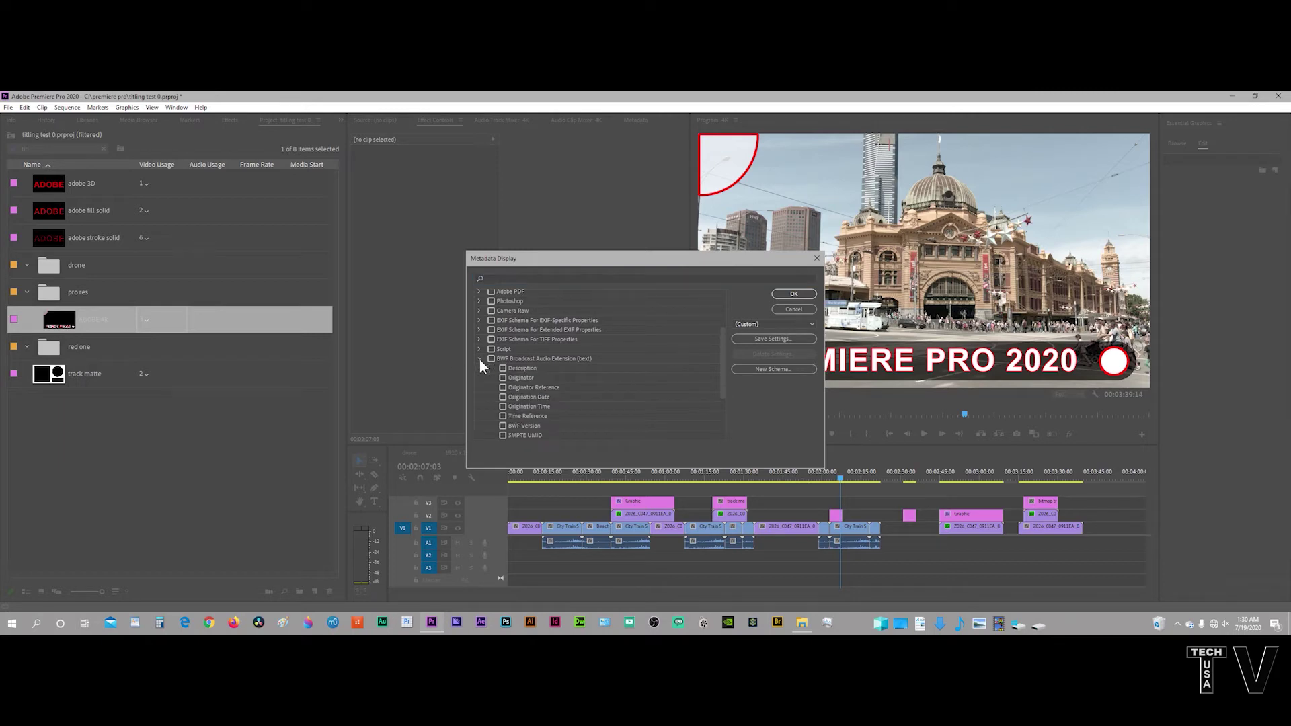
left_click(479, 320)
scroll(586, 337, "down", 10)
scroll(586, 336, "up", 10)
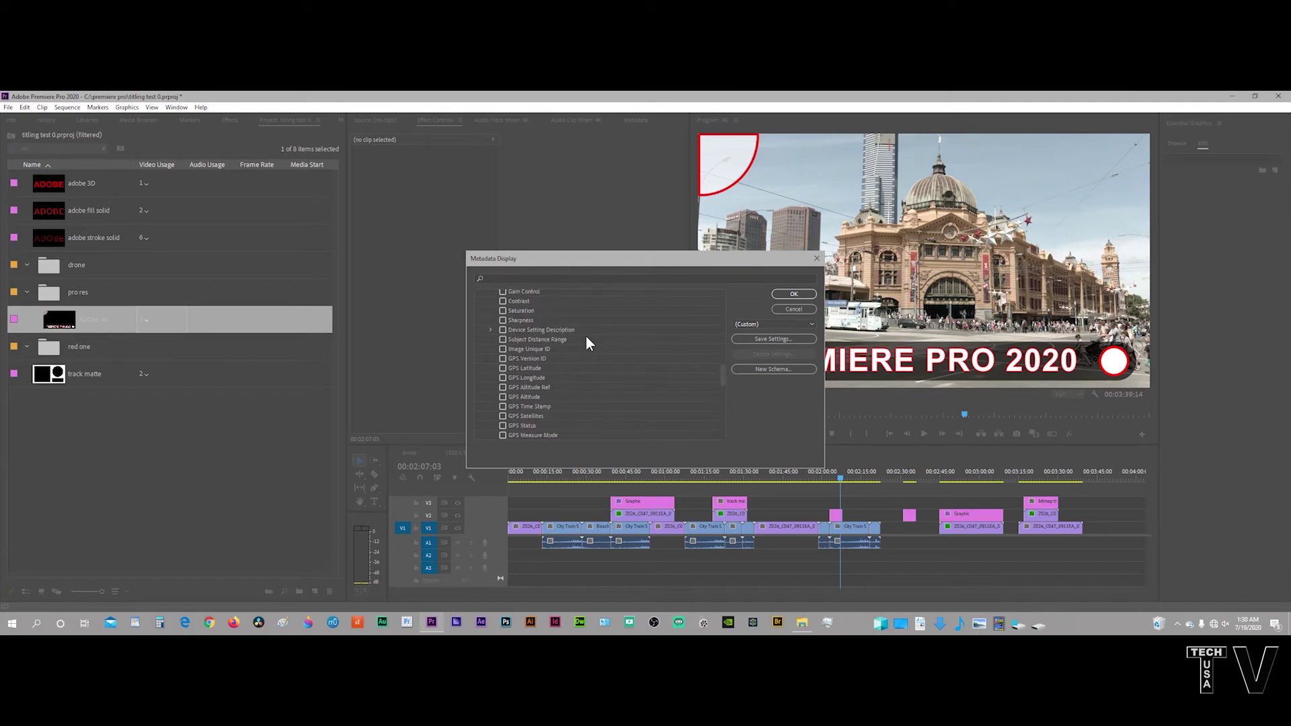
scroll(587, 336, "up", 3)
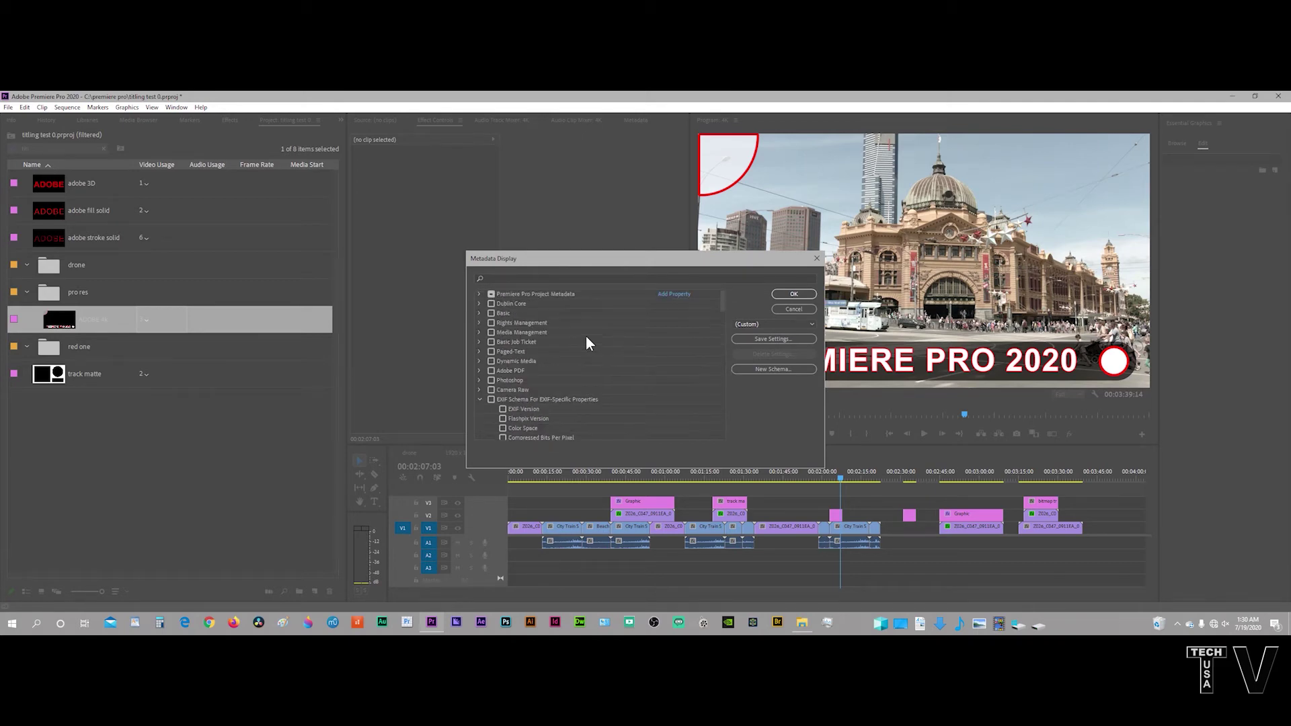
left_click(480, 294)
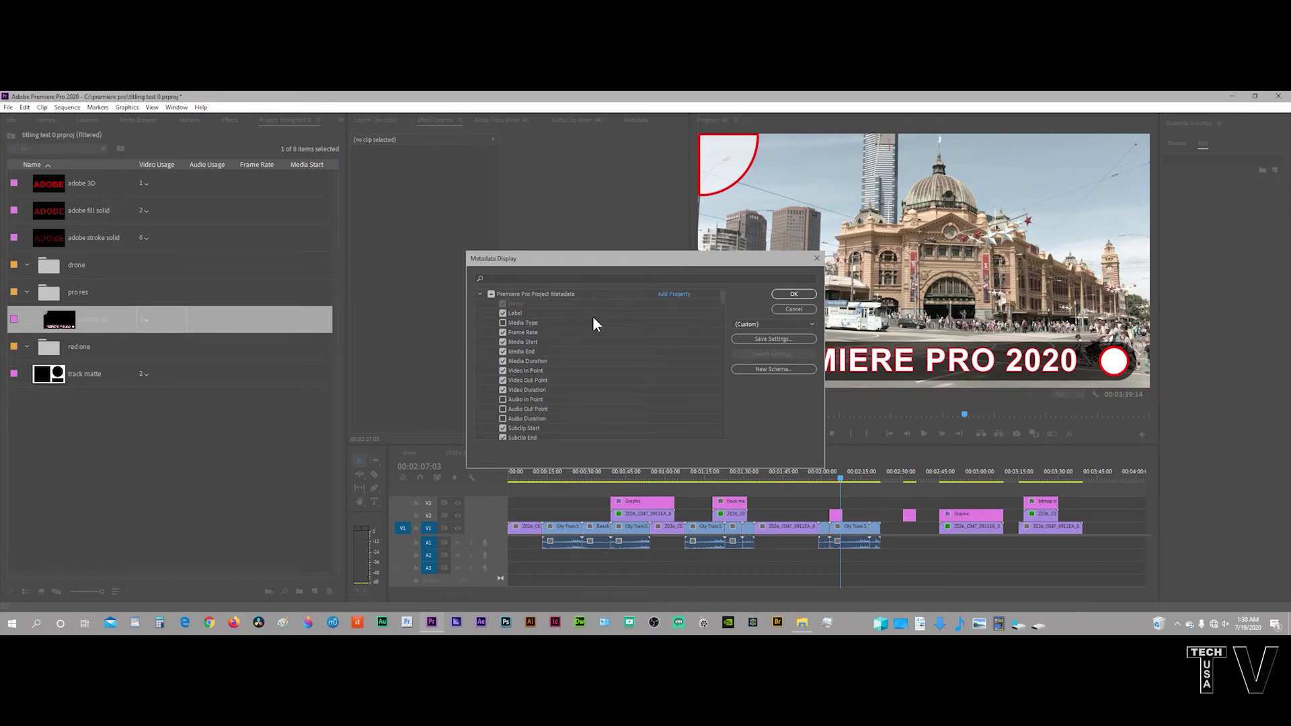
scroll(592, 316, "down", 4)
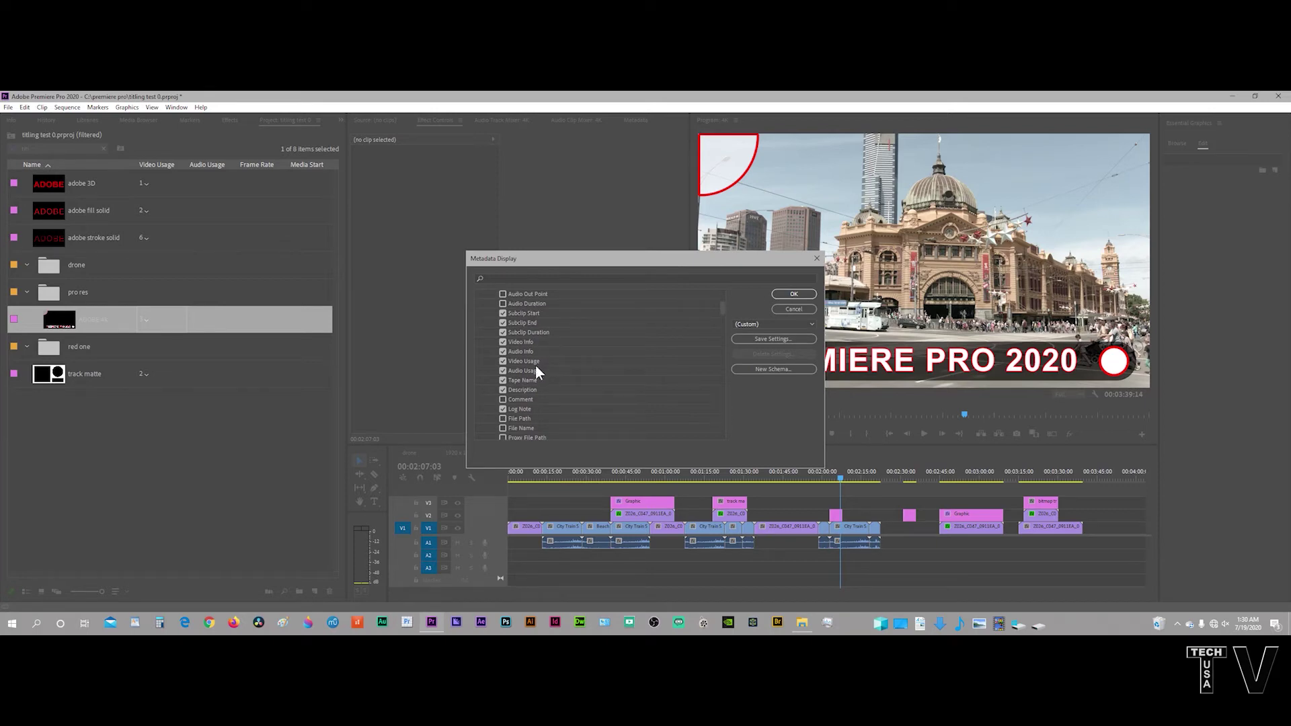
scroll(636, 350, "up", 4)
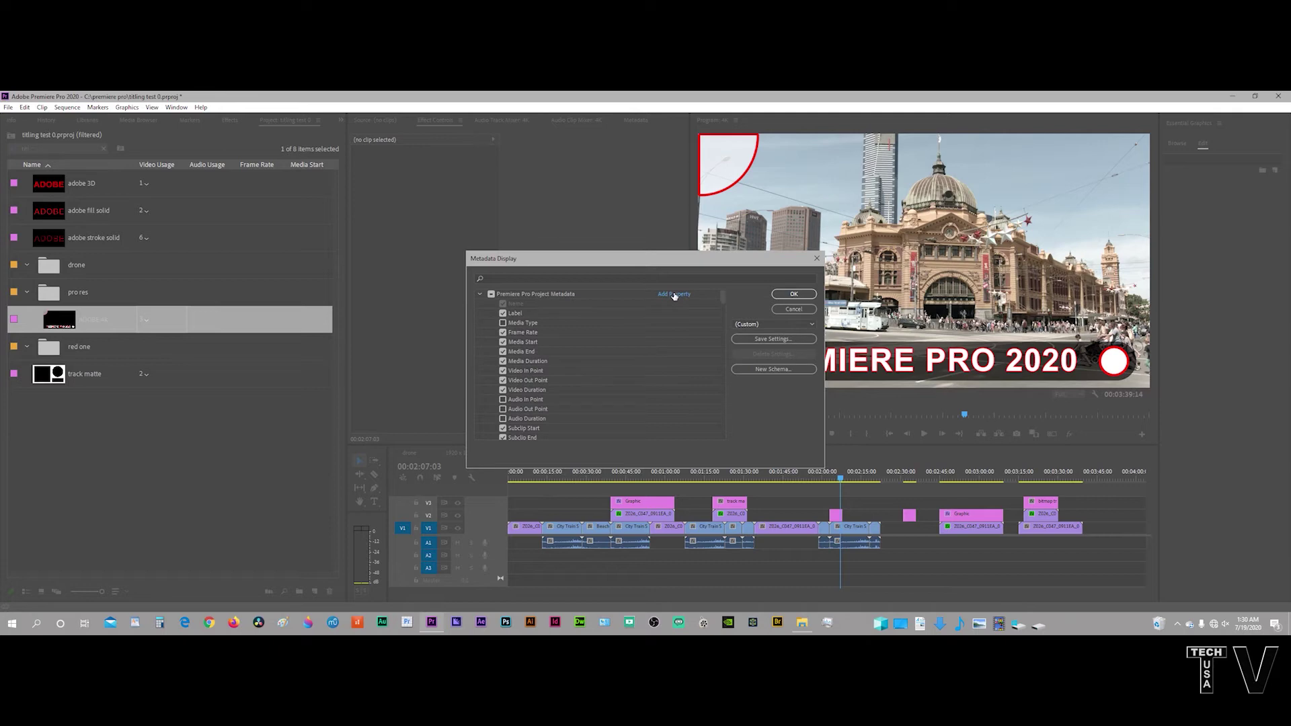
left_click(793, 296)
left_click(818, 258)
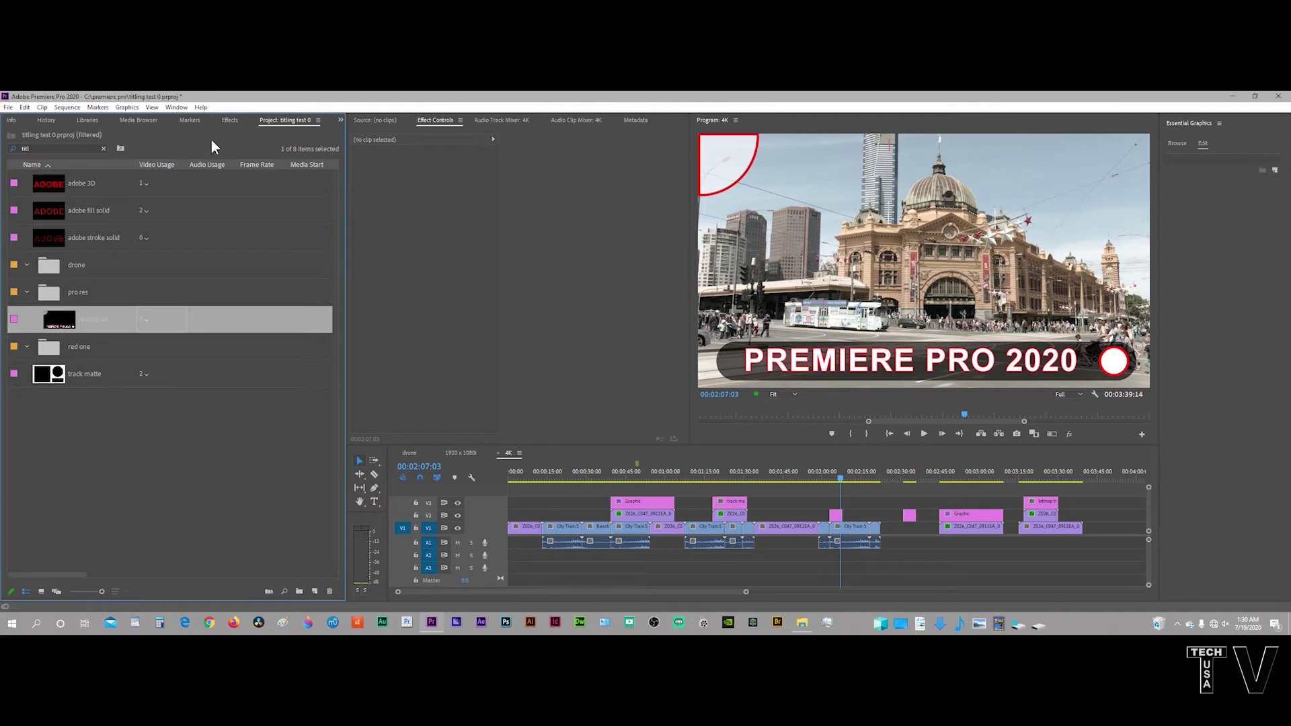
key("grave")
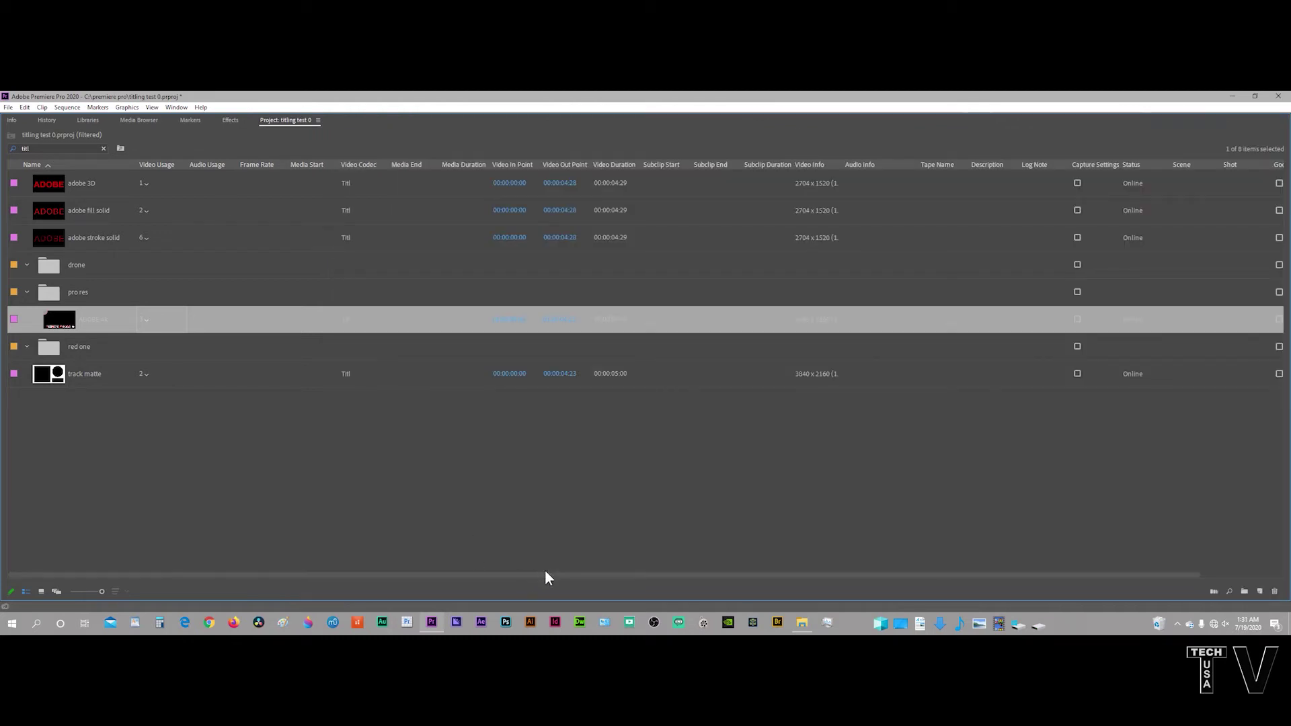
left_click_drag(586, 575, 772, 578)
left_click_drag(458, 590, 308, 597)
key("grave")
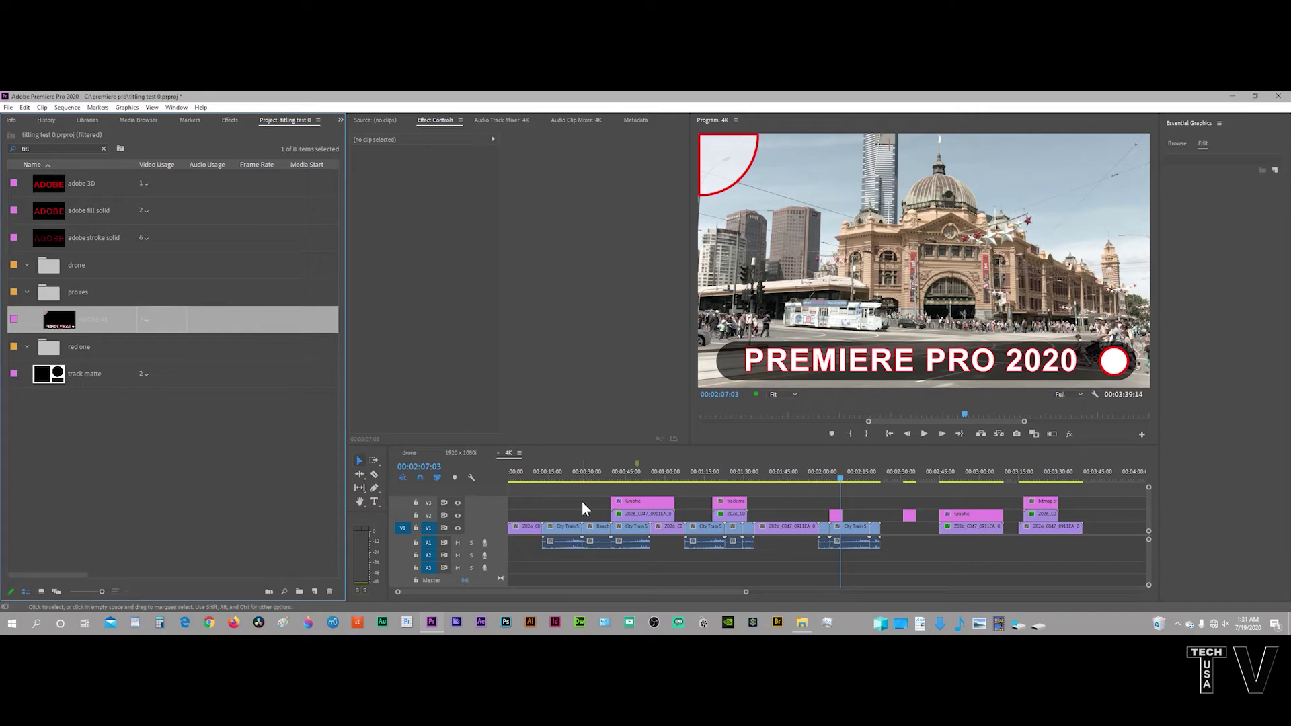
left_click(142, 183)
- Jump to adobe 3D's drone-sequence use at 00:08:17:08 and list adobe stroke solid's six uses
left_click(162, 187)
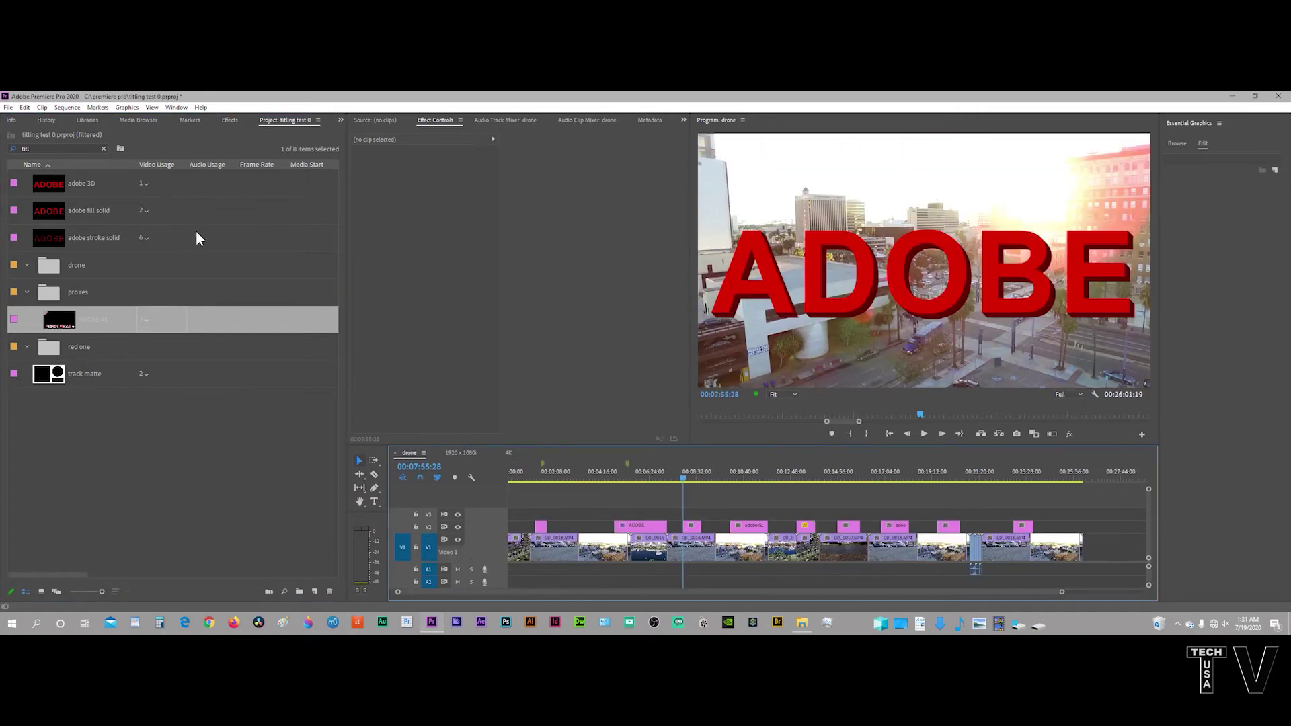
left_click(692, 478)
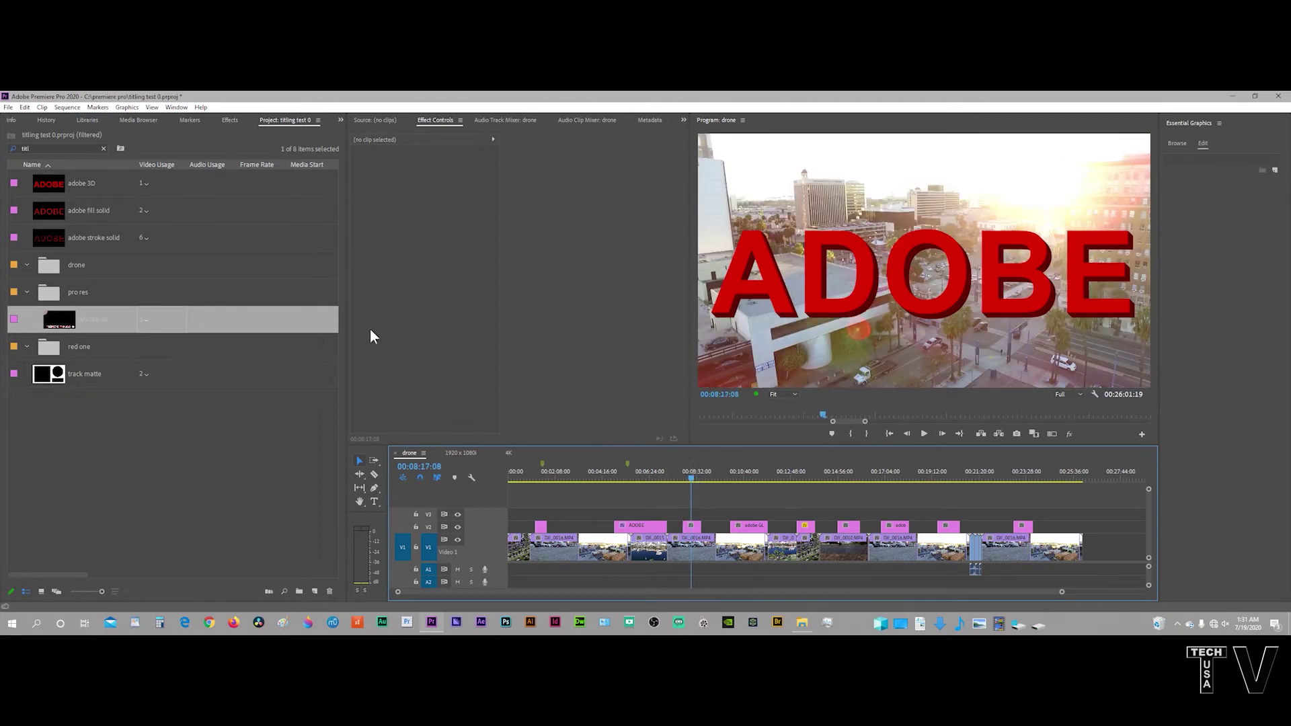
left_click(144, 238)
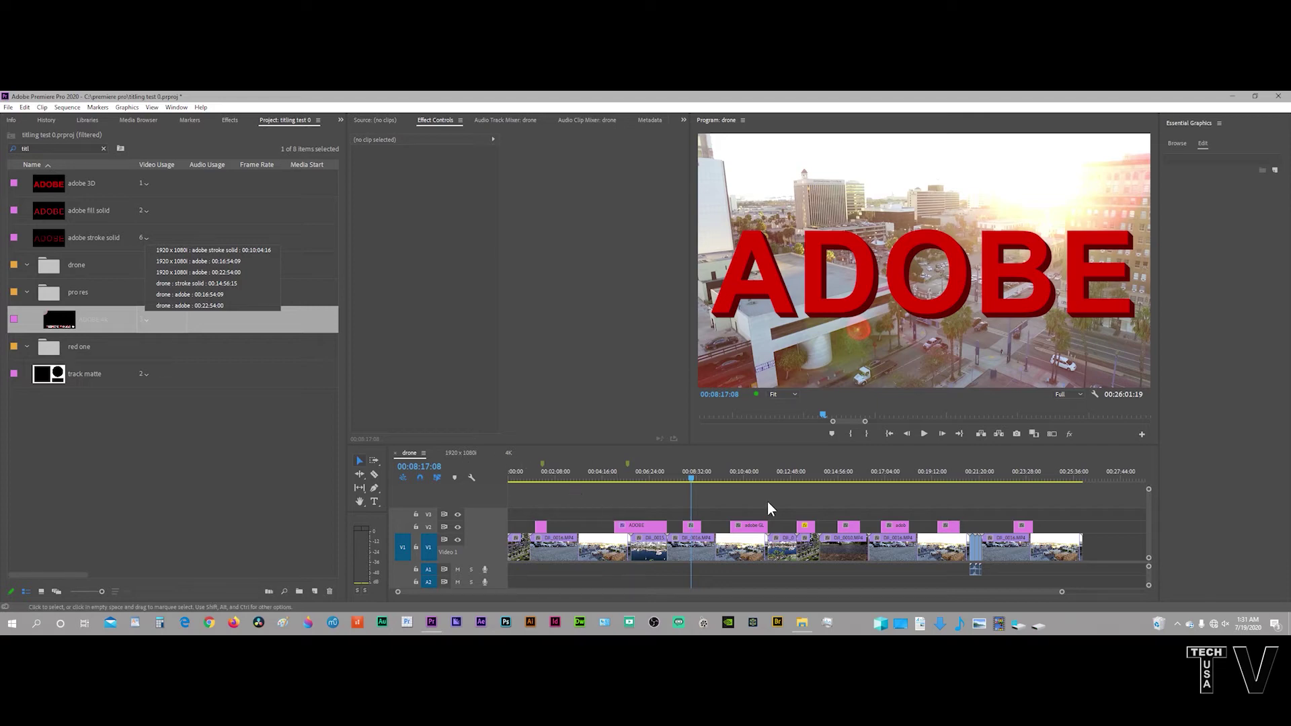
left_click(692, 527)
- Open the adobe 3D title in the Legacy Title editor and enlarge its canvas and properties areas
double_click(692, 527)
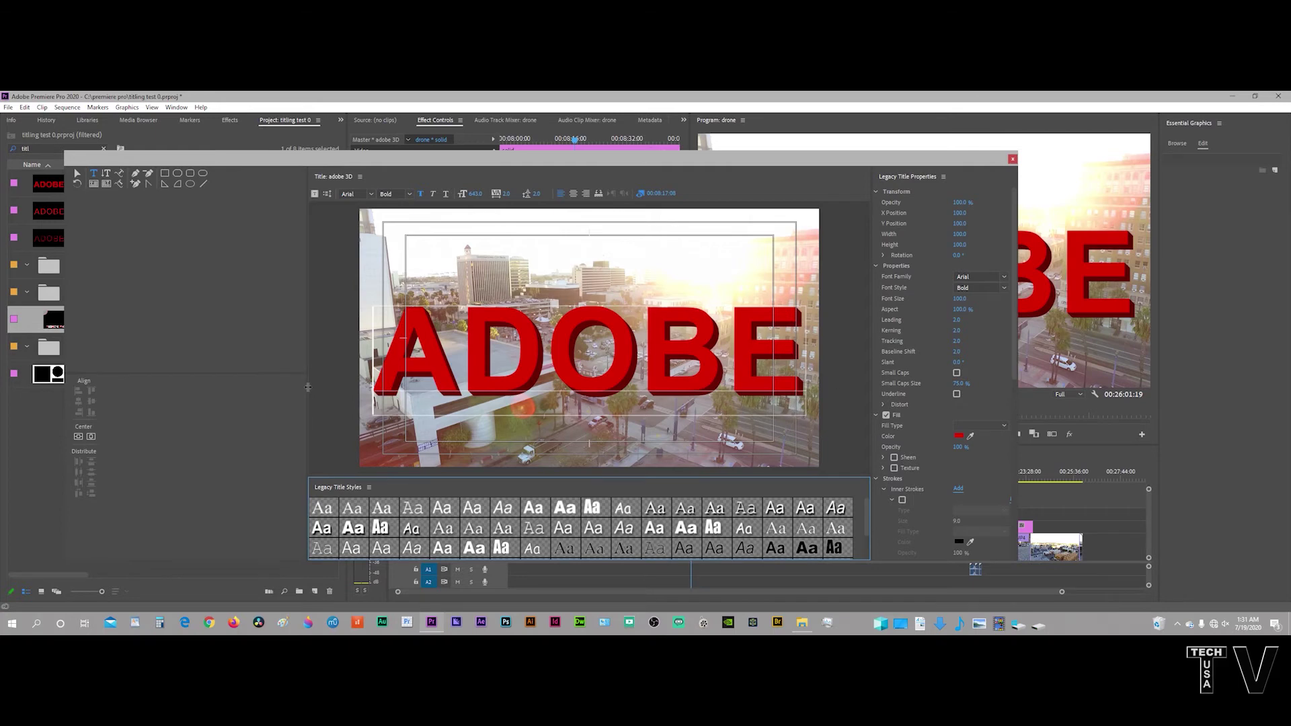
left_click_drag(308, 388, 194, 388)
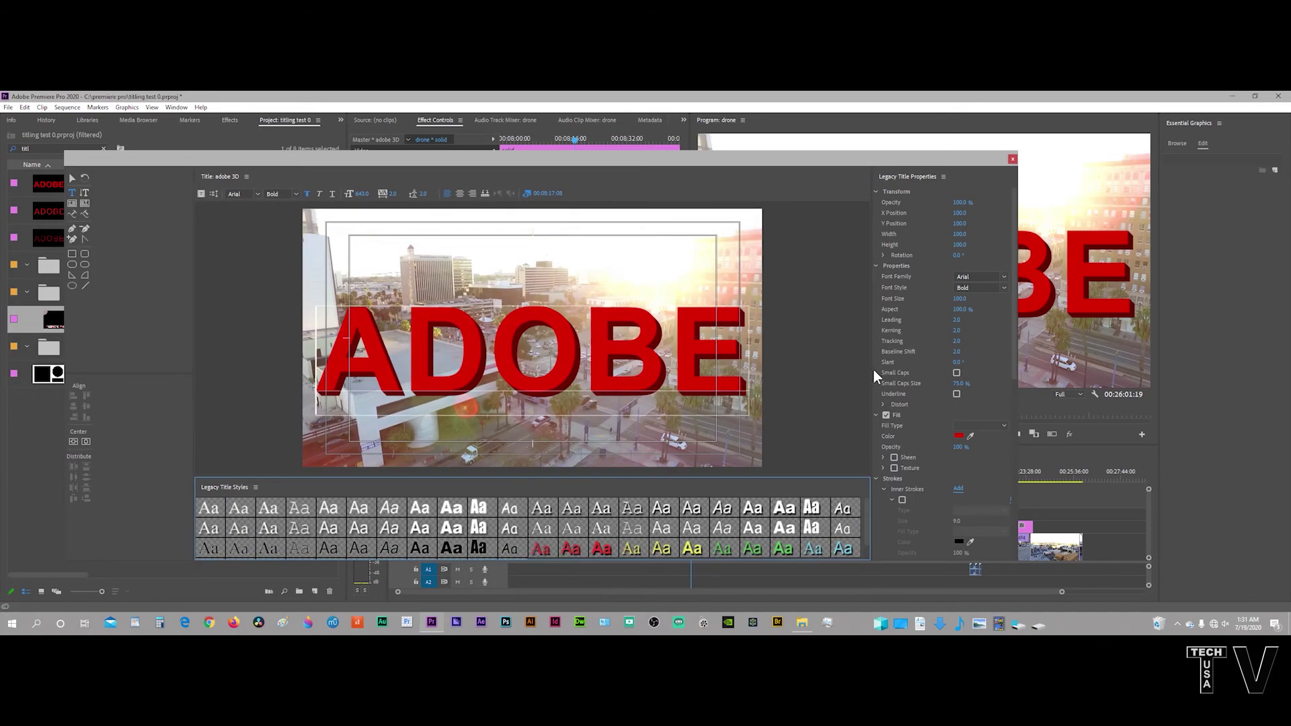
left_click_drag(874, 375, 913, 377)
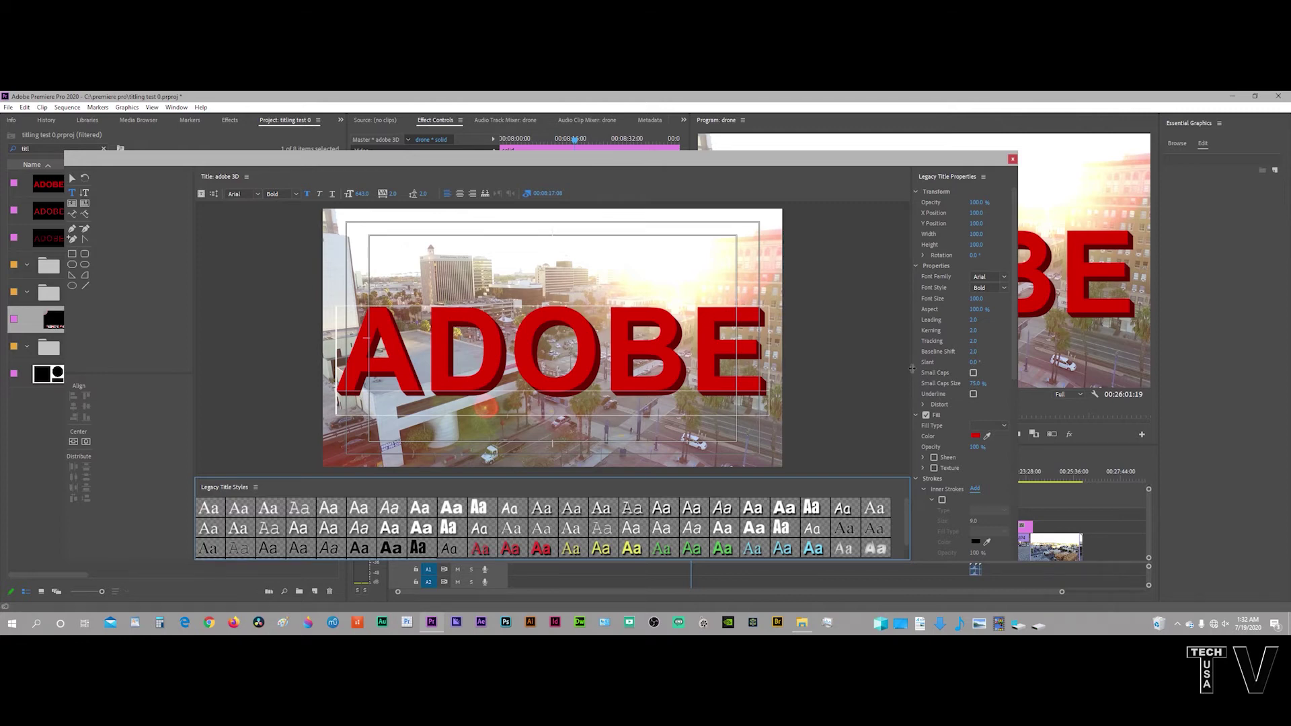
left_click_drag(912, 368, 838, 373)
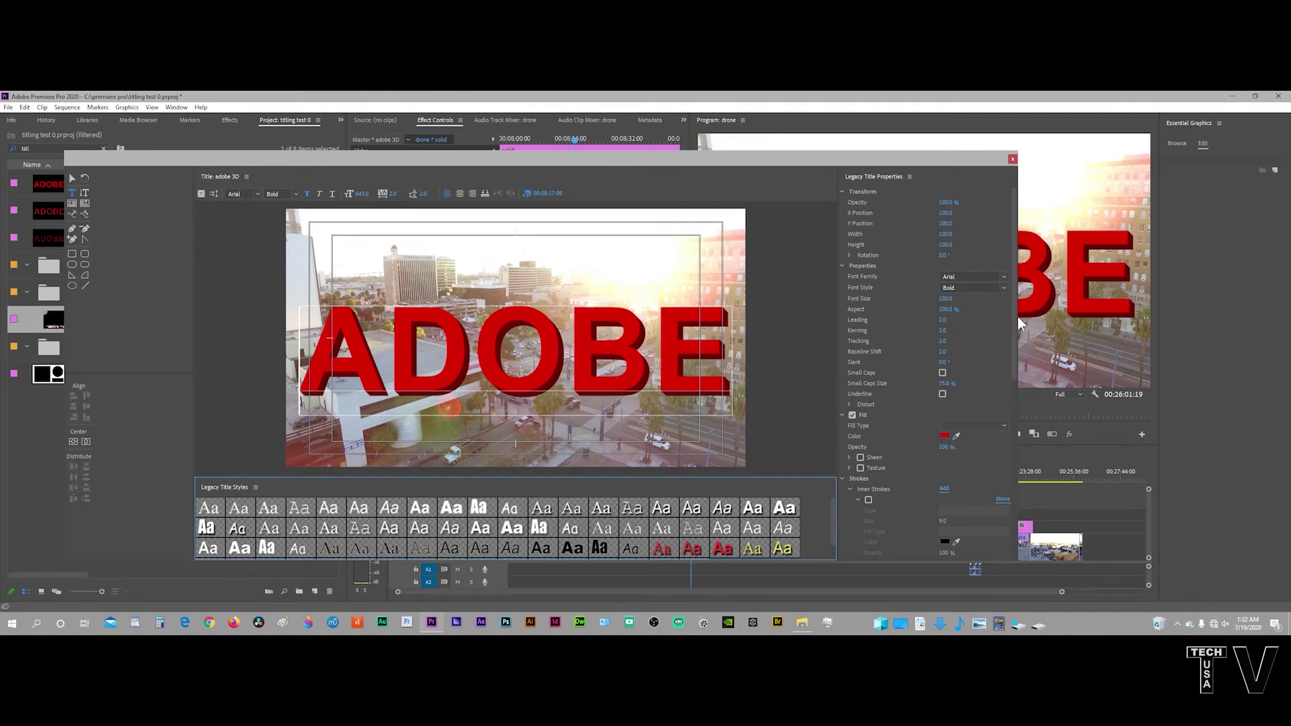
mouse_move(1010, 320)
left_mouse_down()
mouse_move(1010, 466)
mouse_move(1010, 434)
left_mouse_up()
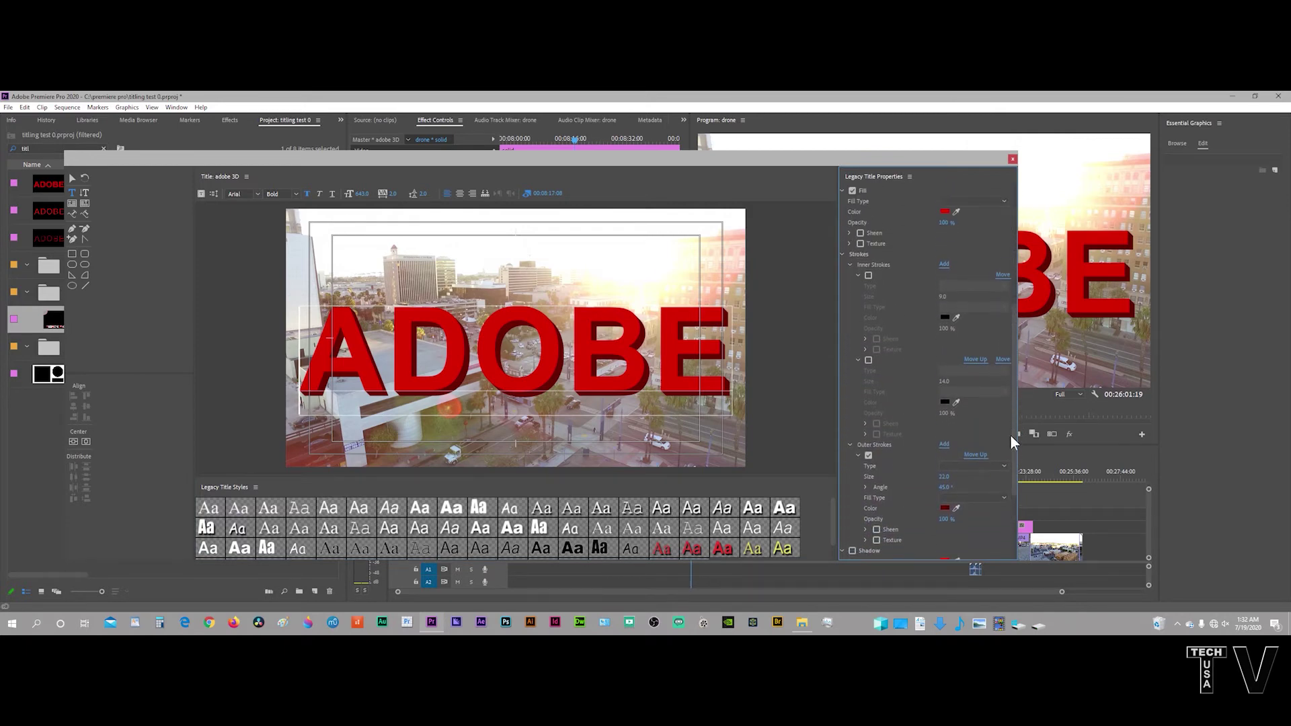
- Add an inner stroke of size 24 at 4% opacity to ADOBE, then close the title editor
left_click(868, 276)
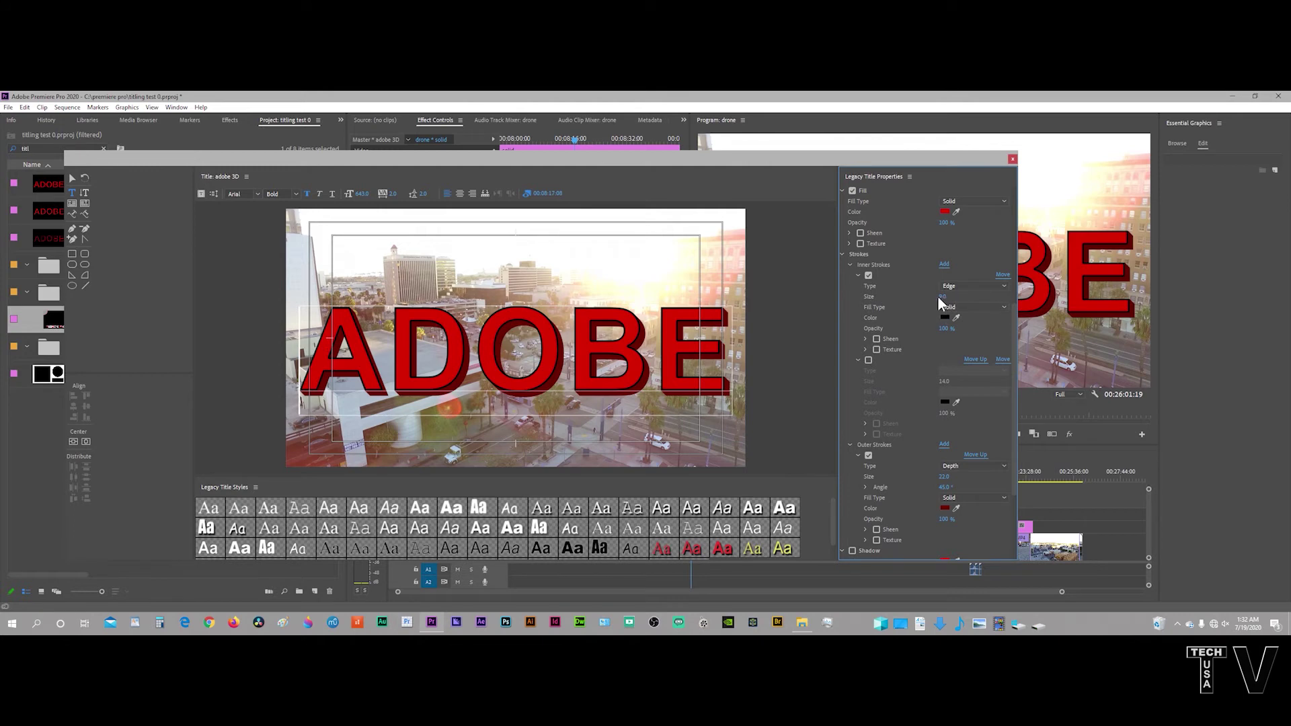
left_click_drag(938, 297, 971, 296)
left_click(943, 329)
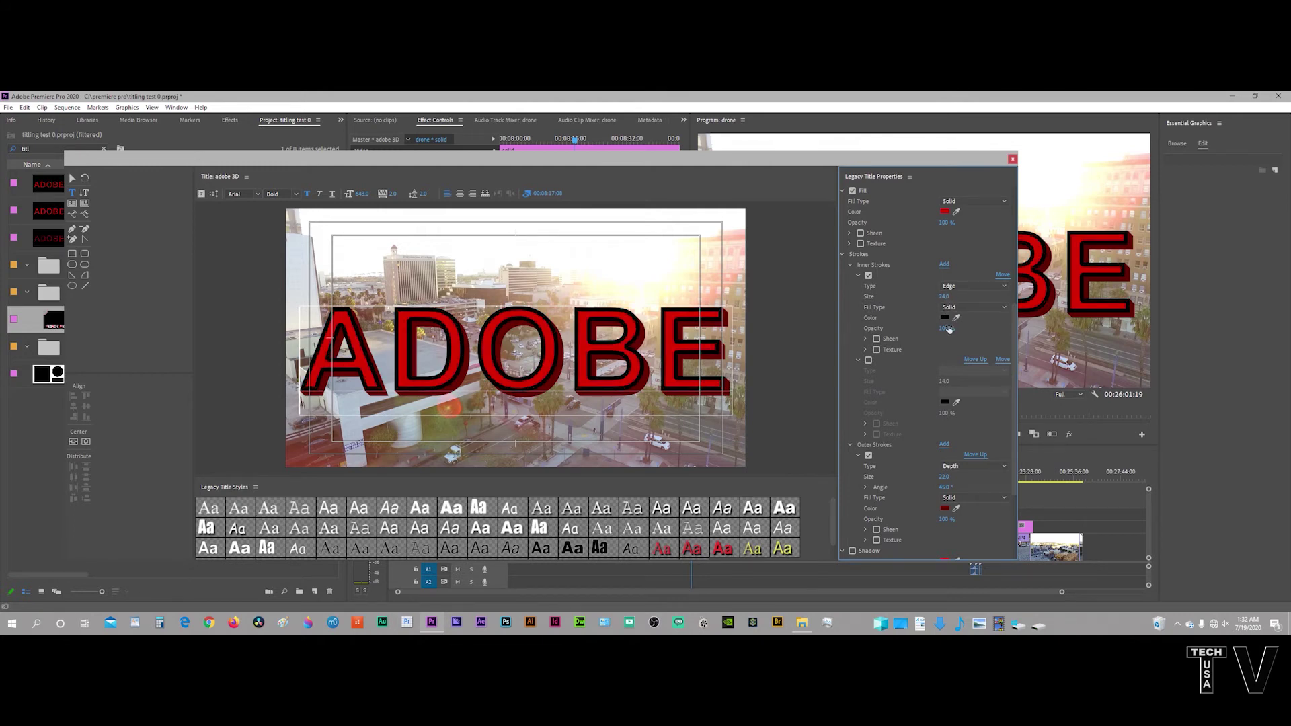
type("4")
key("Return")
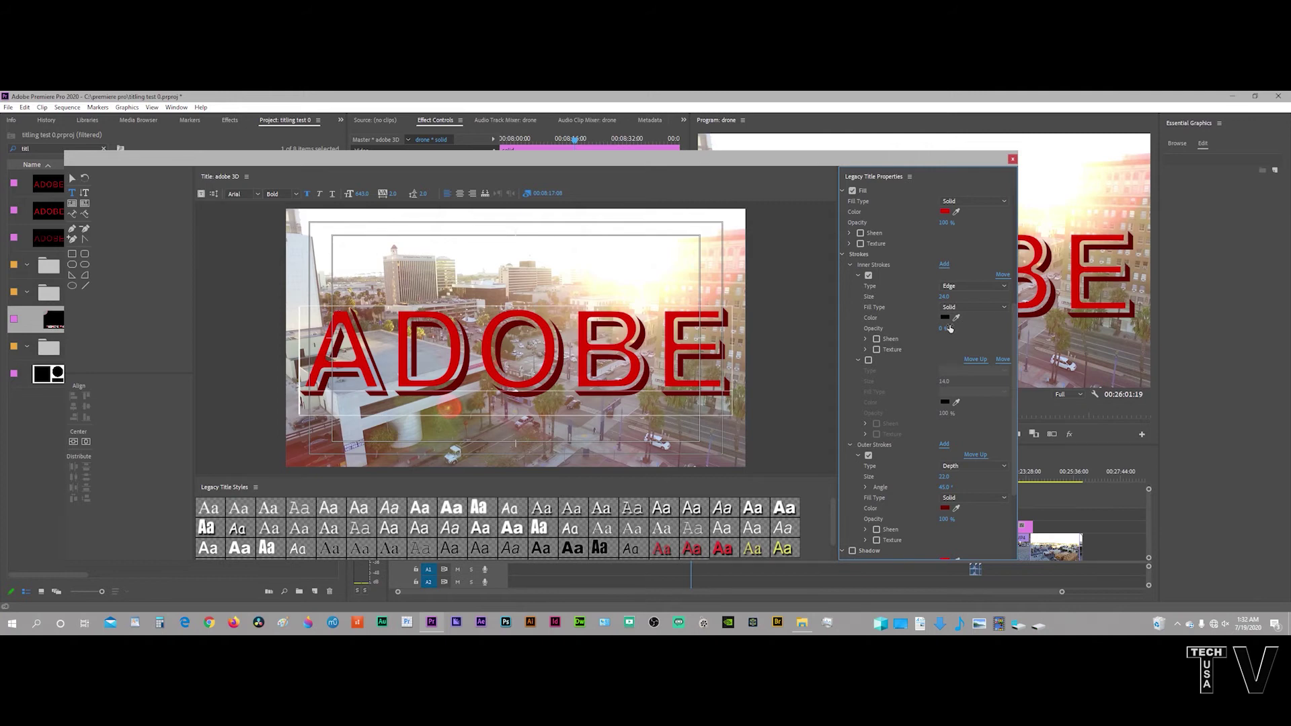
left_click(1013, 159)
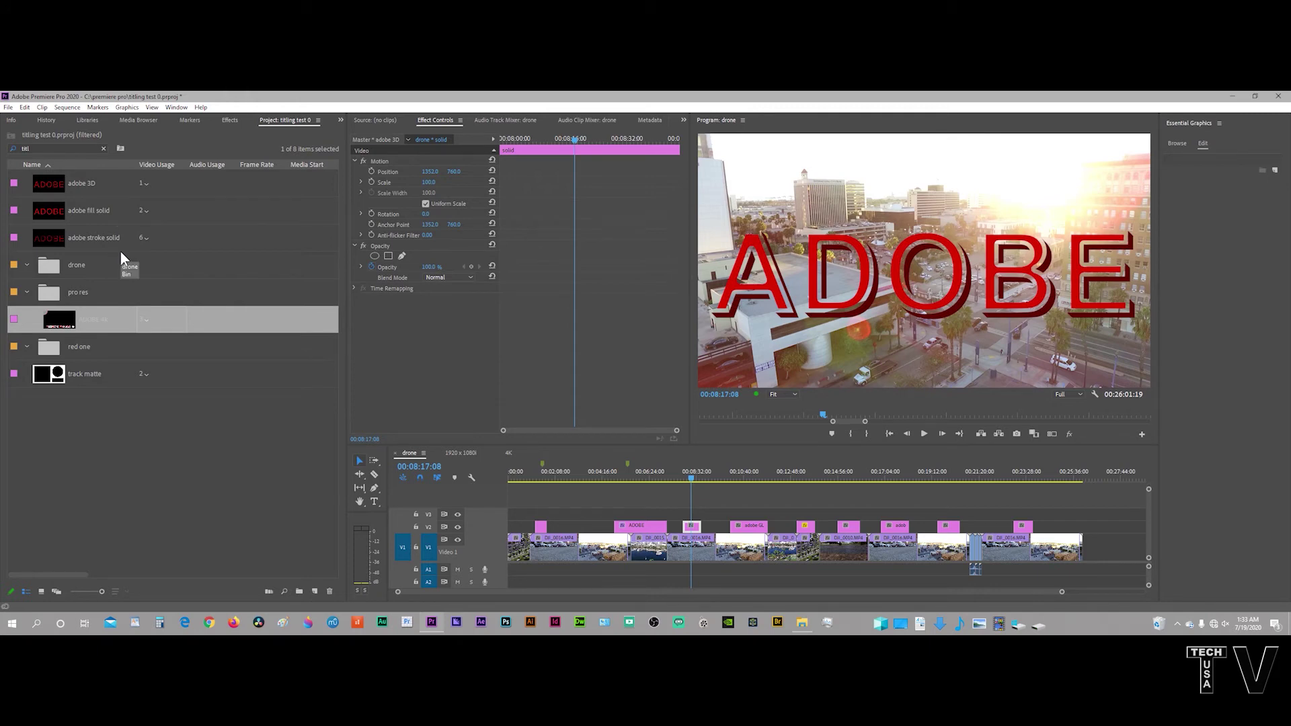
- Clear the Project panel search filter and expand the drone bin
left_click(104, 148)
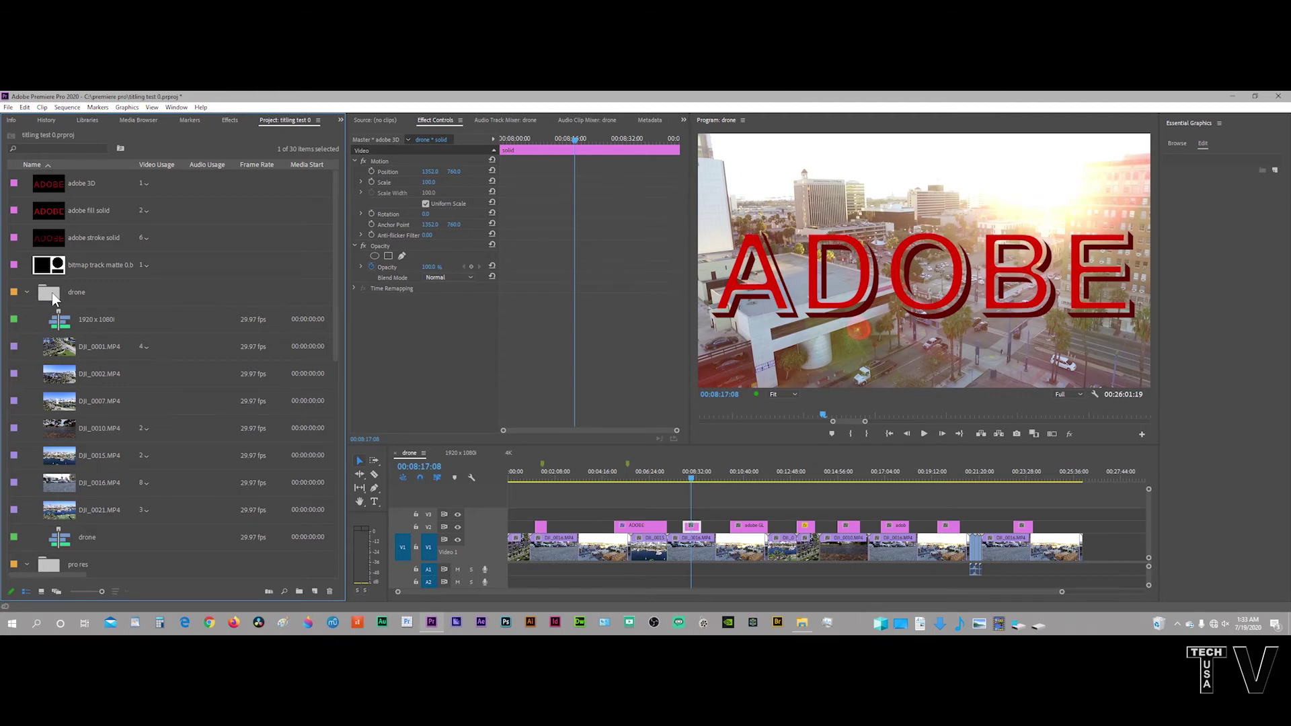
left_click(53, 295)
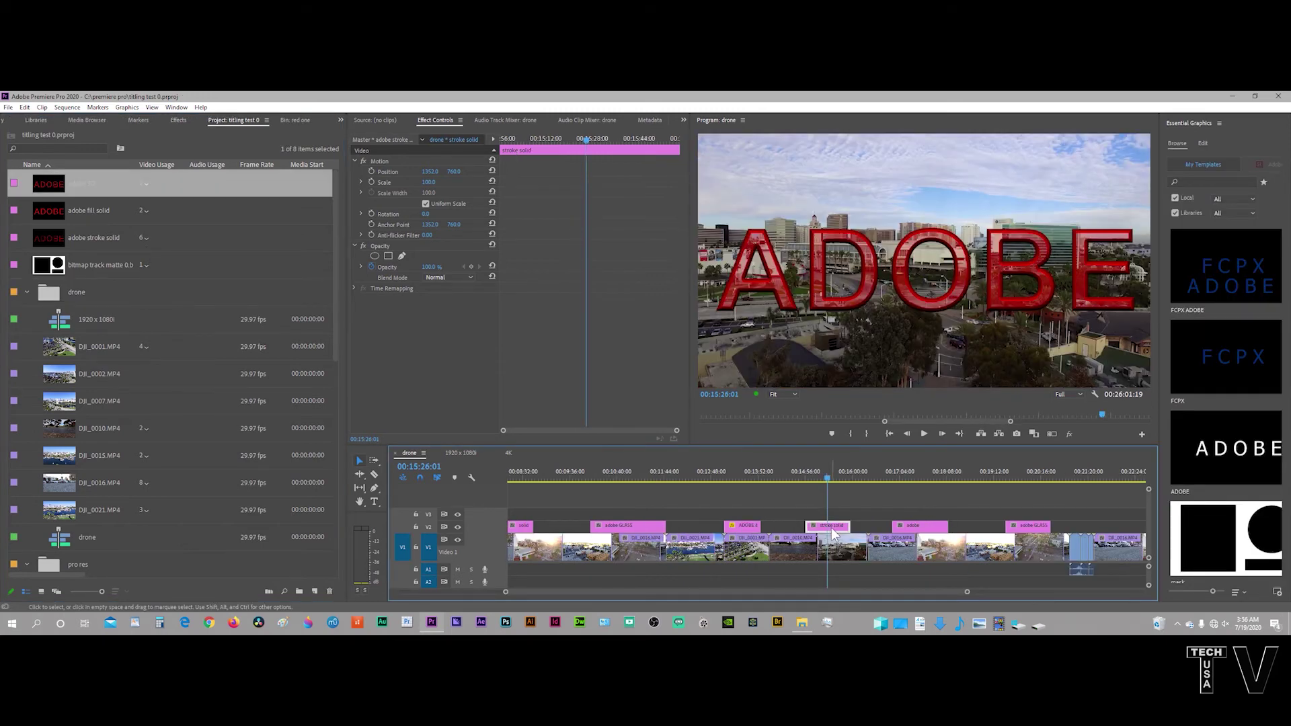
- Replace the stroke solid title clip in the sequence with the adobe 3D title from the bin
right_click(836, 527)
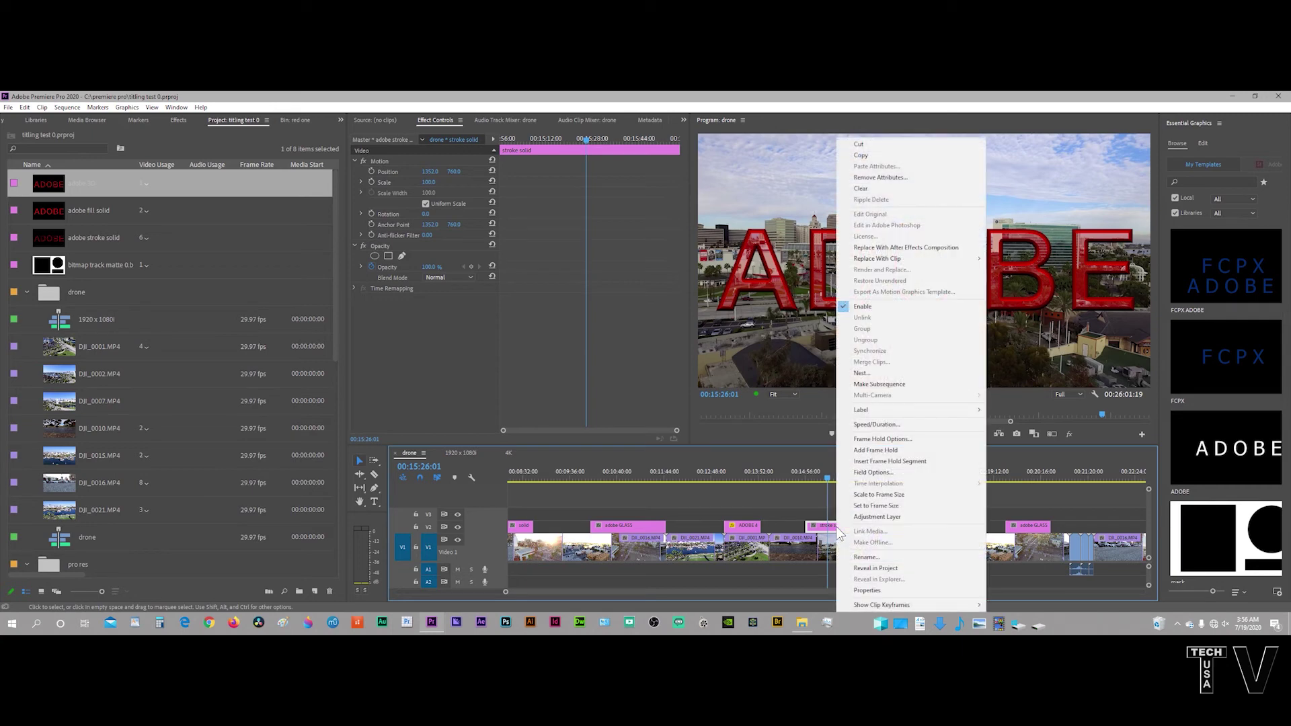
mouse_move(876, 262)
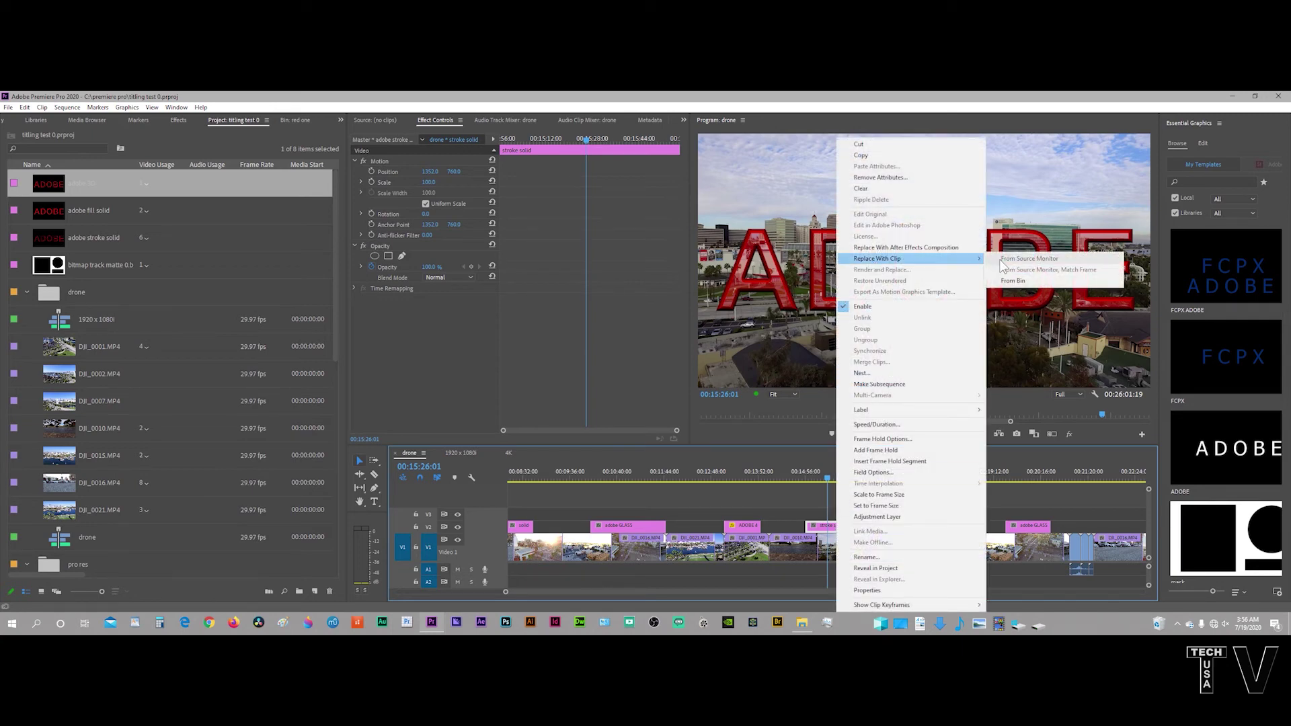
left_click(1013, 280)
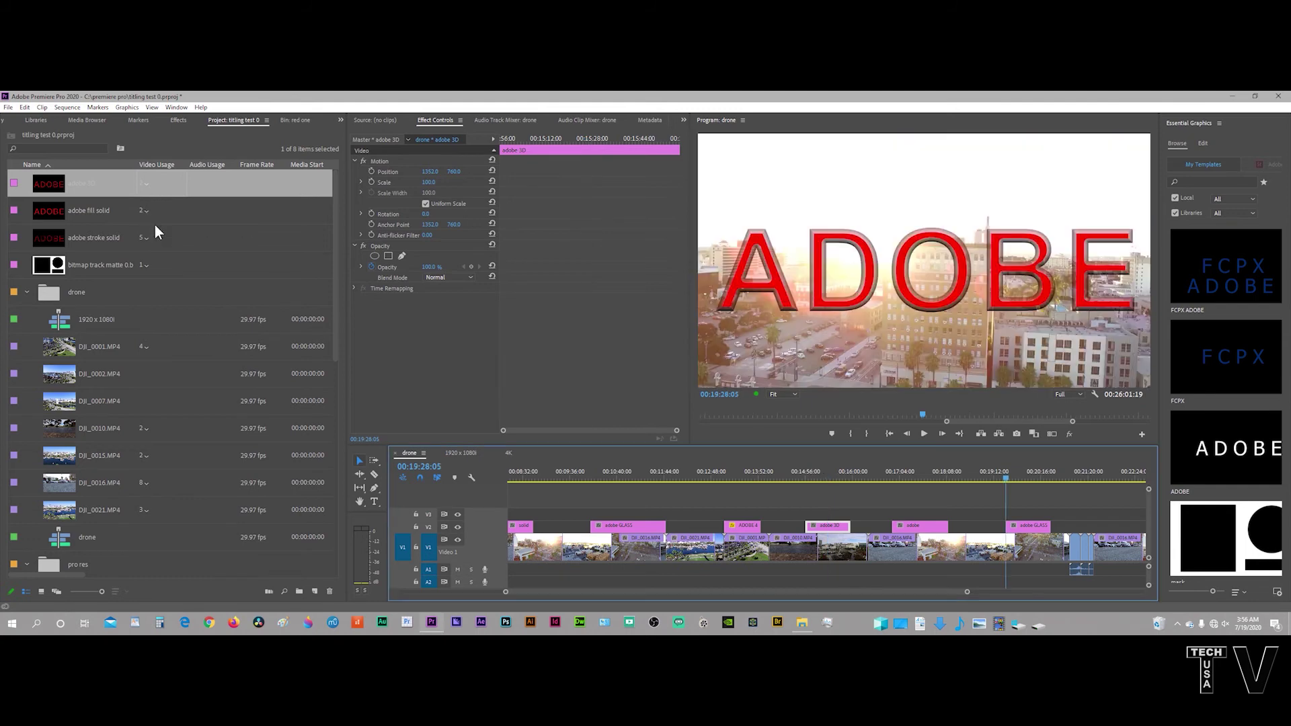
- Jump to adobe 3D's drone : solid use at 00:07:55:28, then list adobe stroke solid's uses
left_click(147, 184)
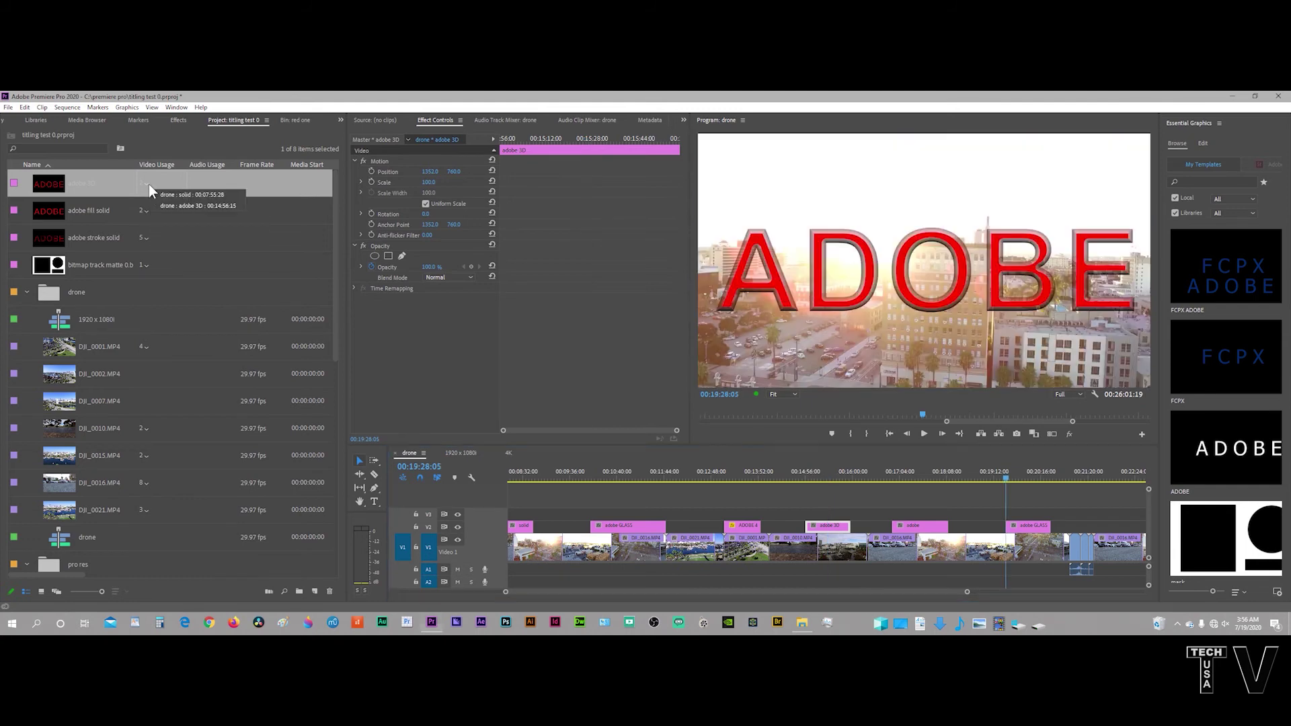
left_click(167, 195)
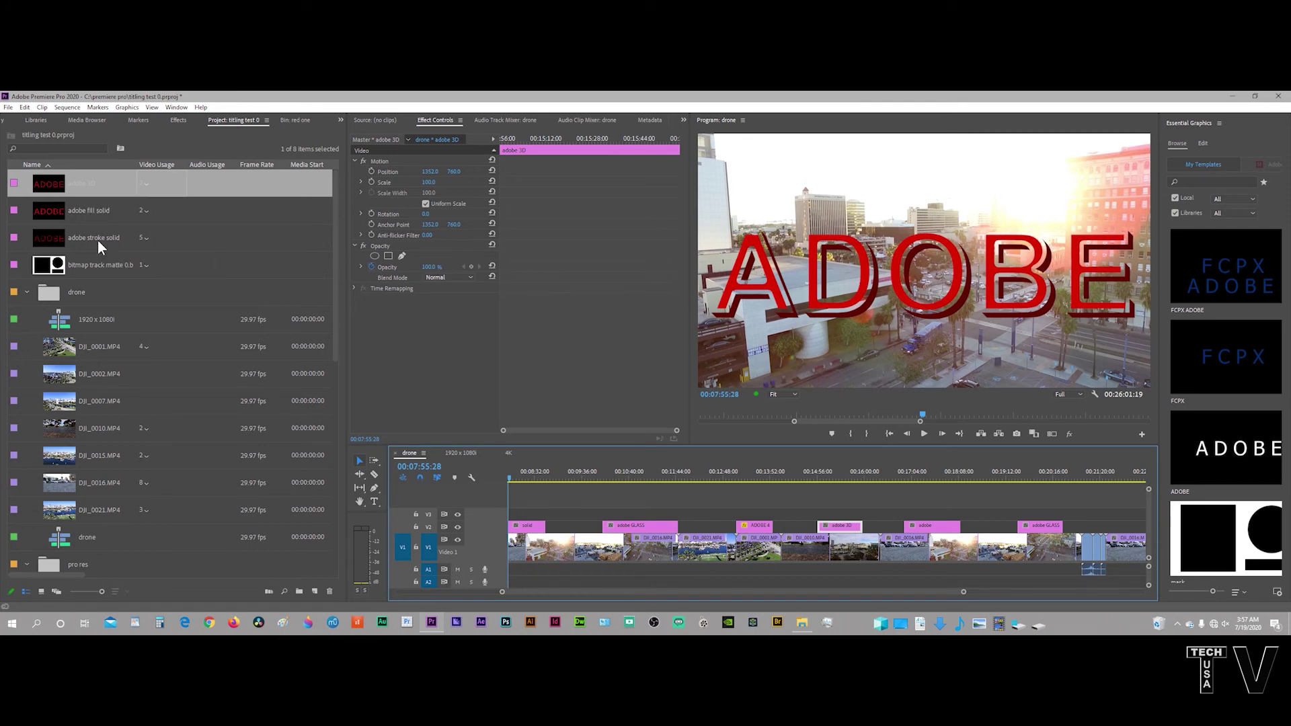
left_click(145, 237)
- Jump to an adobe stroke solid usage at 00:10:50:11, inspect the ADOBE clip, then select the pro res folder
left_click(172, 272)
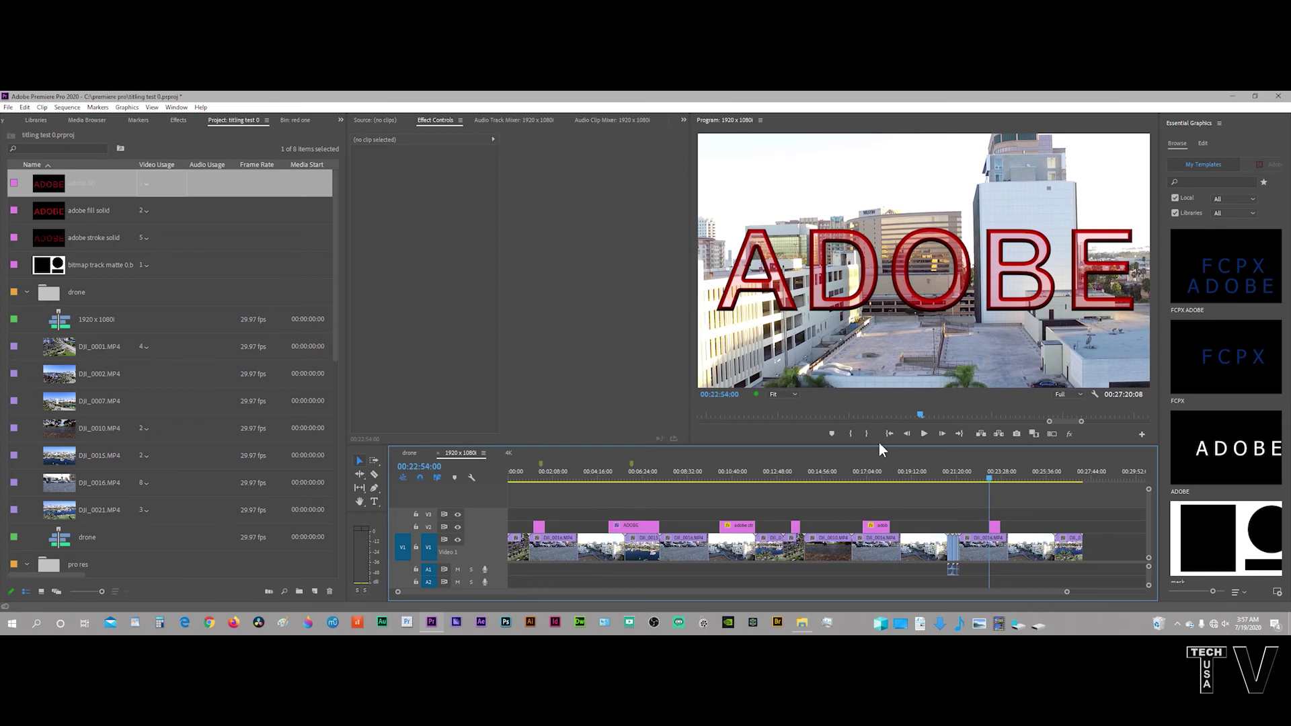
left_click(625, 531)
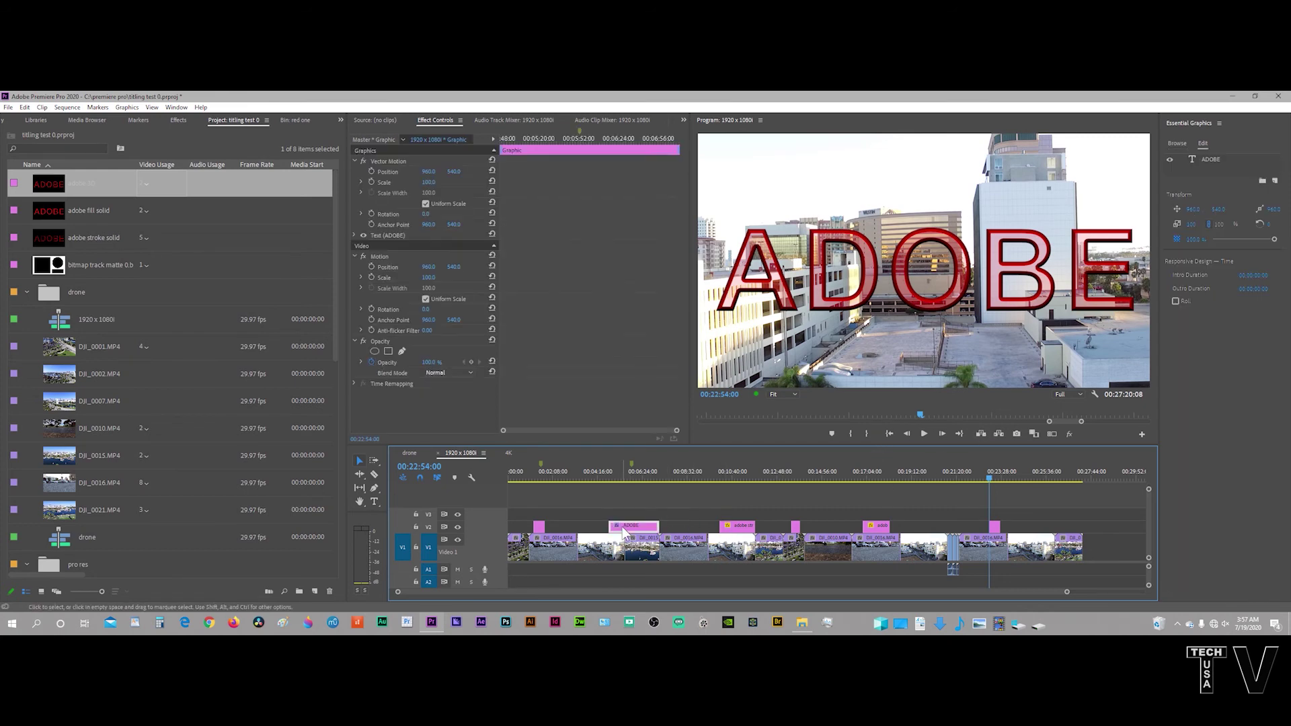
right_click(626, 530)
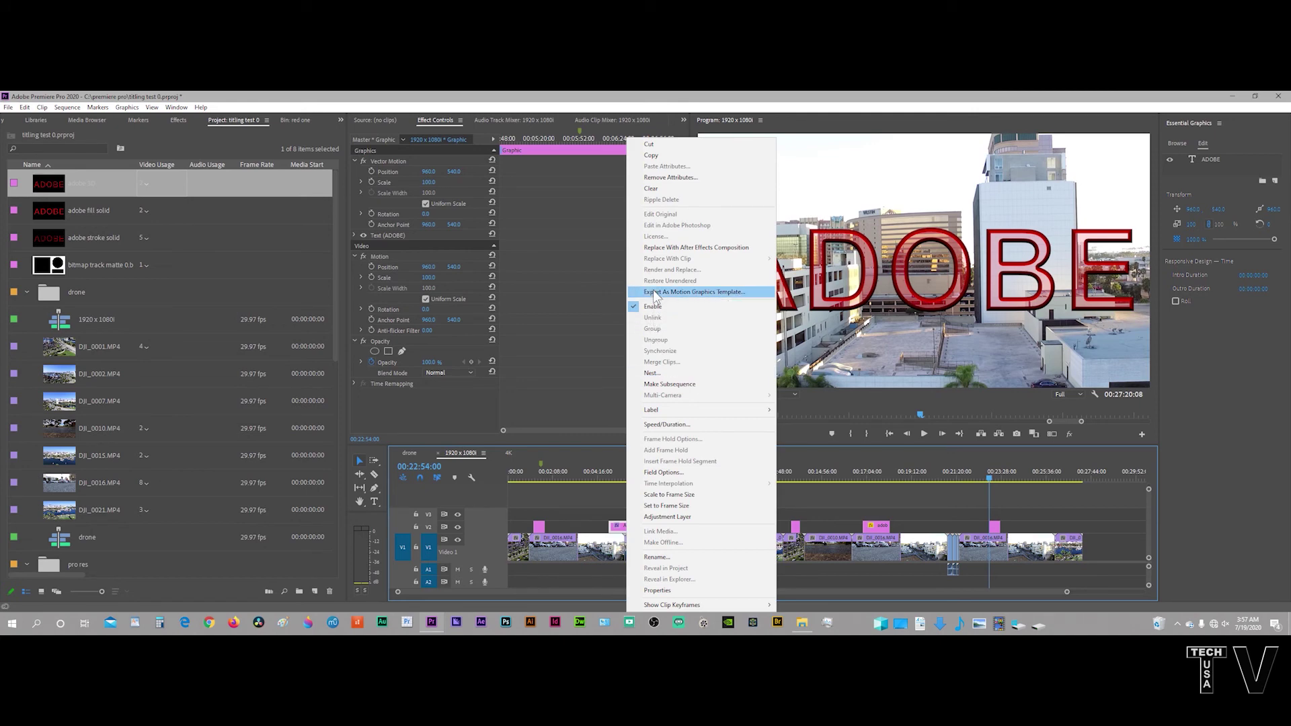
left_click(48, 296)
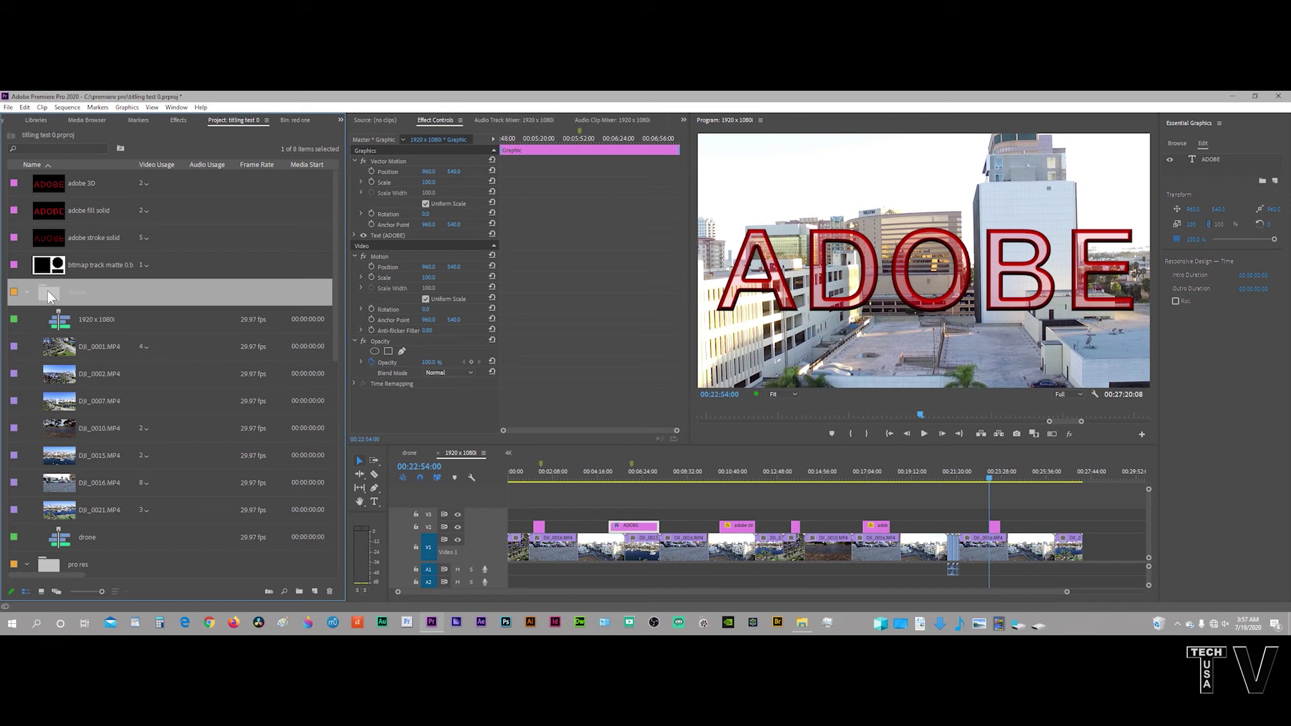
left_click(57, 565)
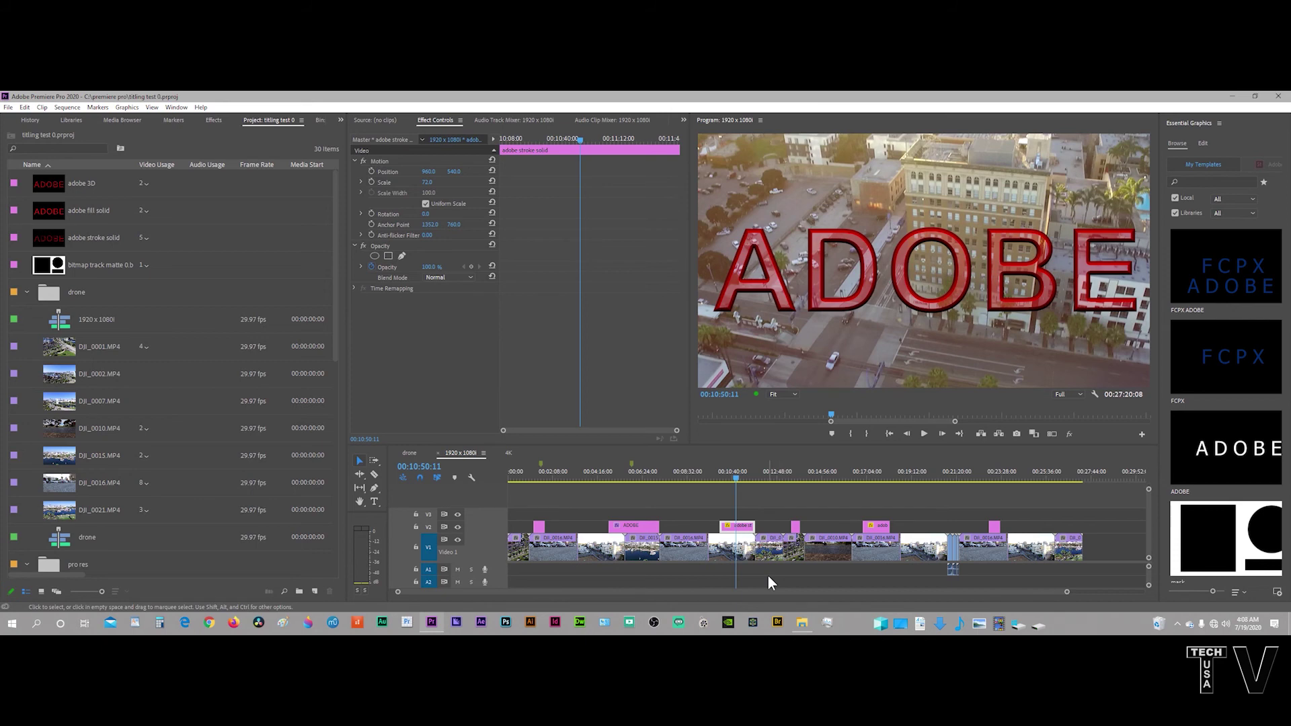
double_click(750, 528)
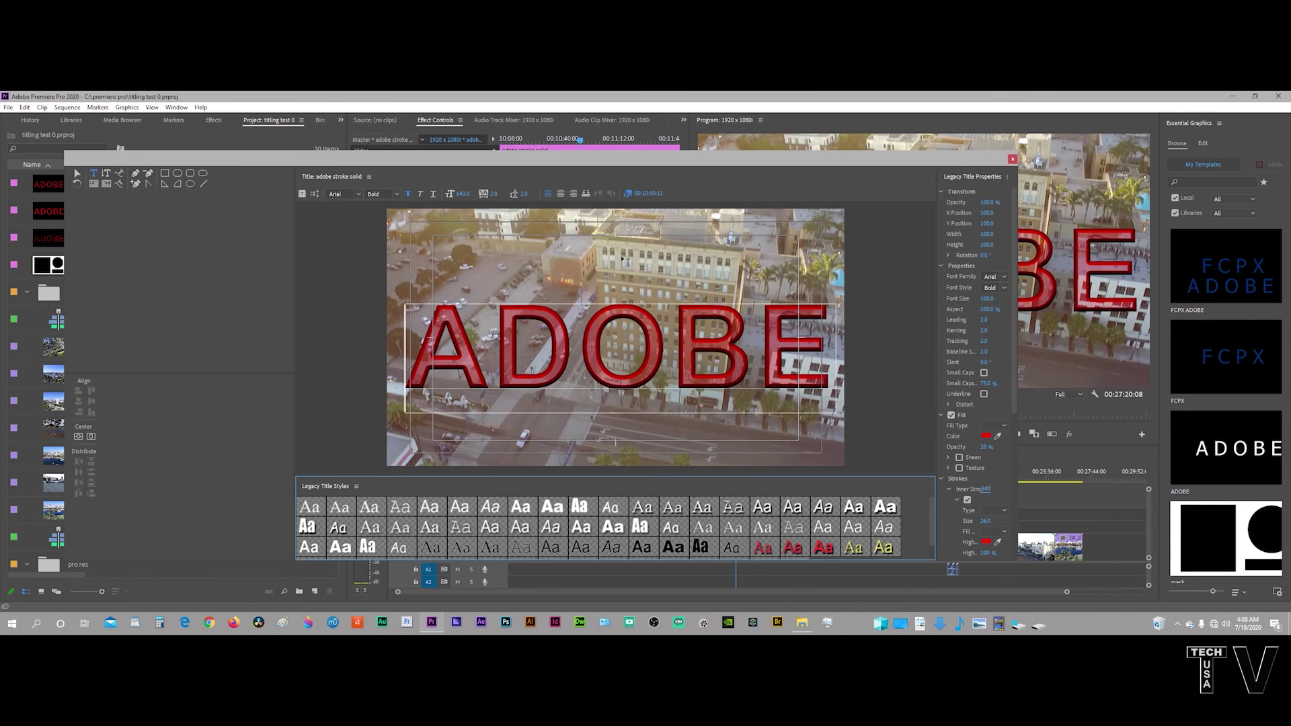
left_click_drag(295, 395, 162, 380)
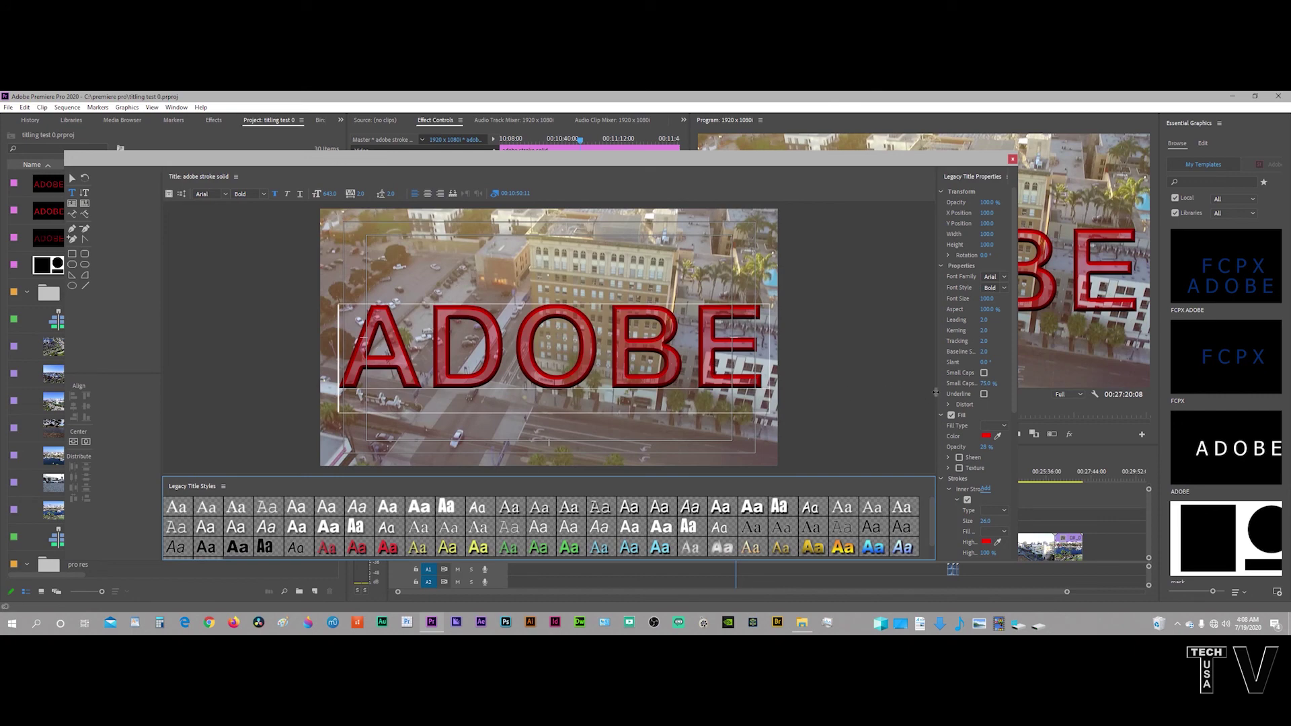
left_click_drag(937, 393, 882, 393)
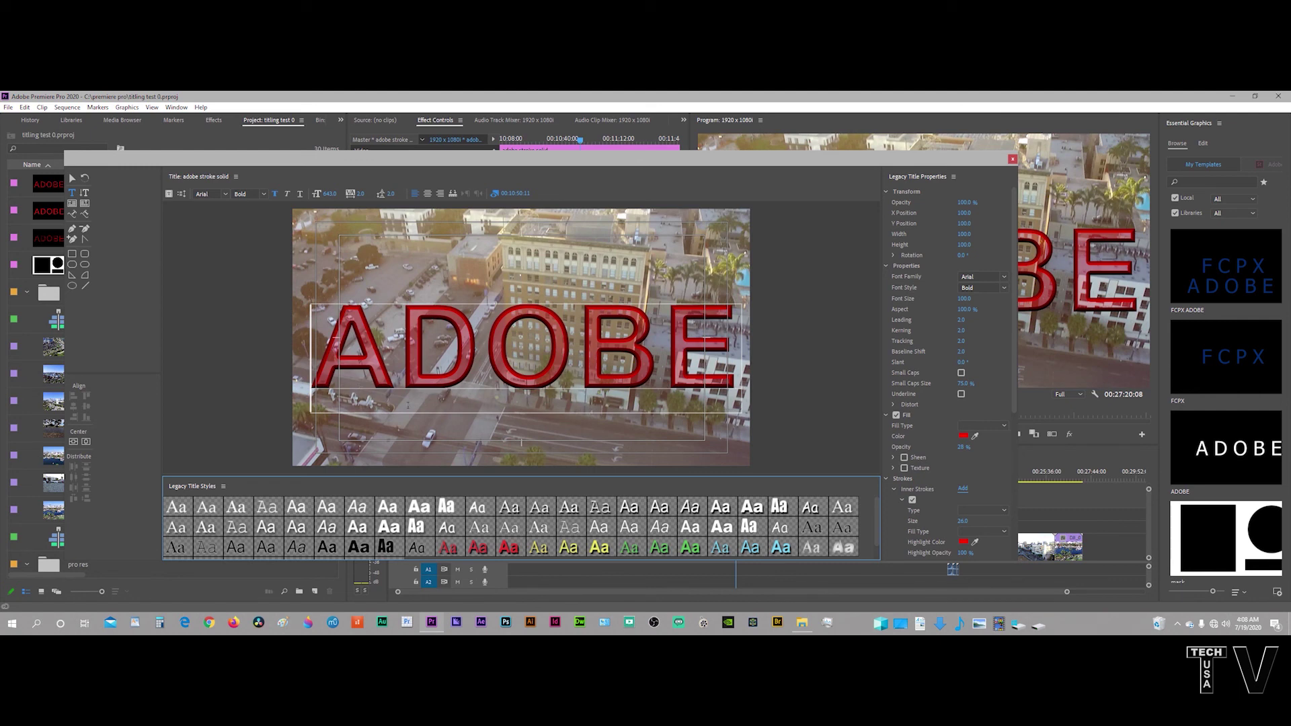
left_click(1012, 160)
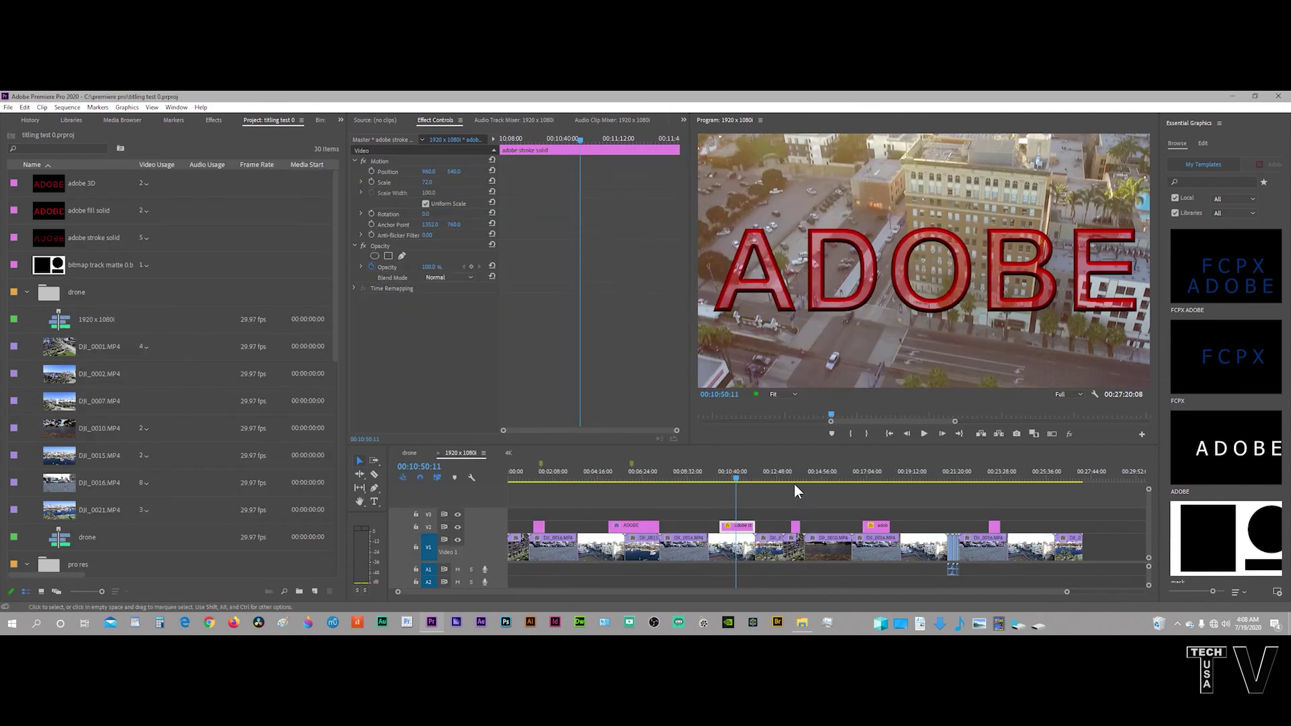
left_click(814, 471)
- Add a horizontal text graphic reading 'adobe' over the frame at 00:14:36:07
left_click(830, 531)
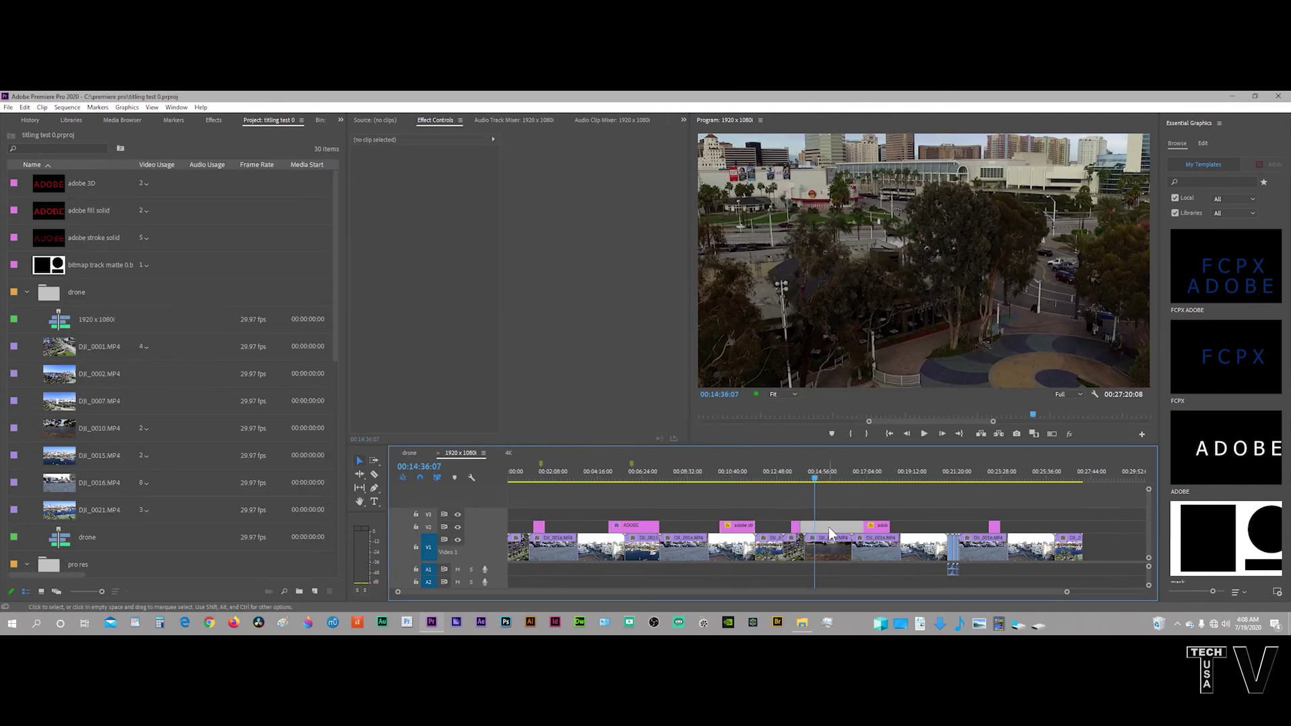
left_click(377, 502)
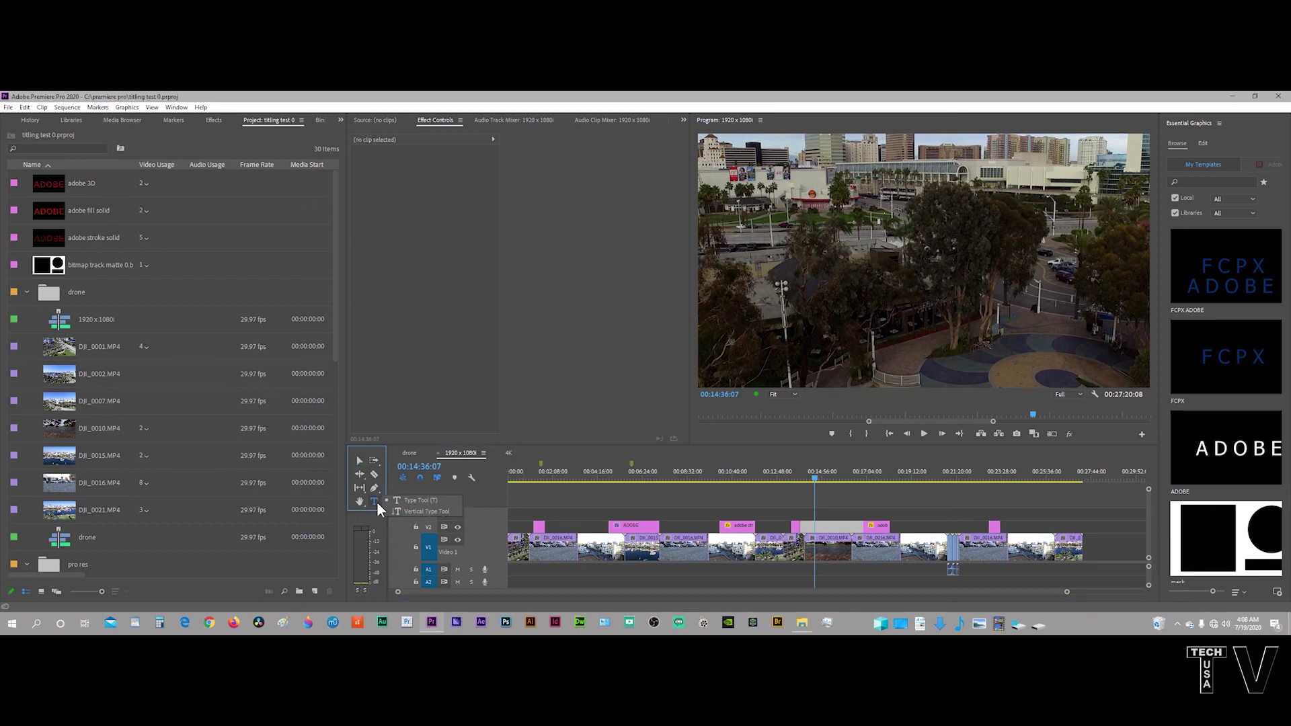
left_click(807, 272)
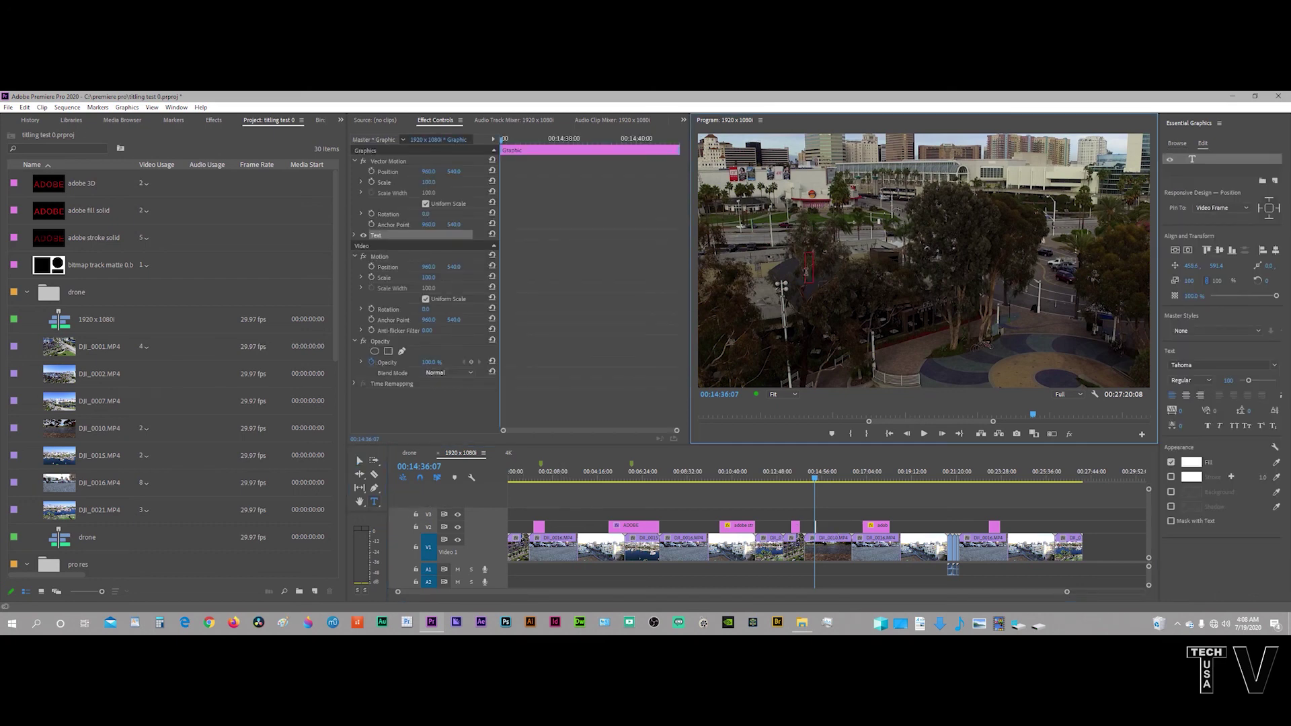
type("adobe")
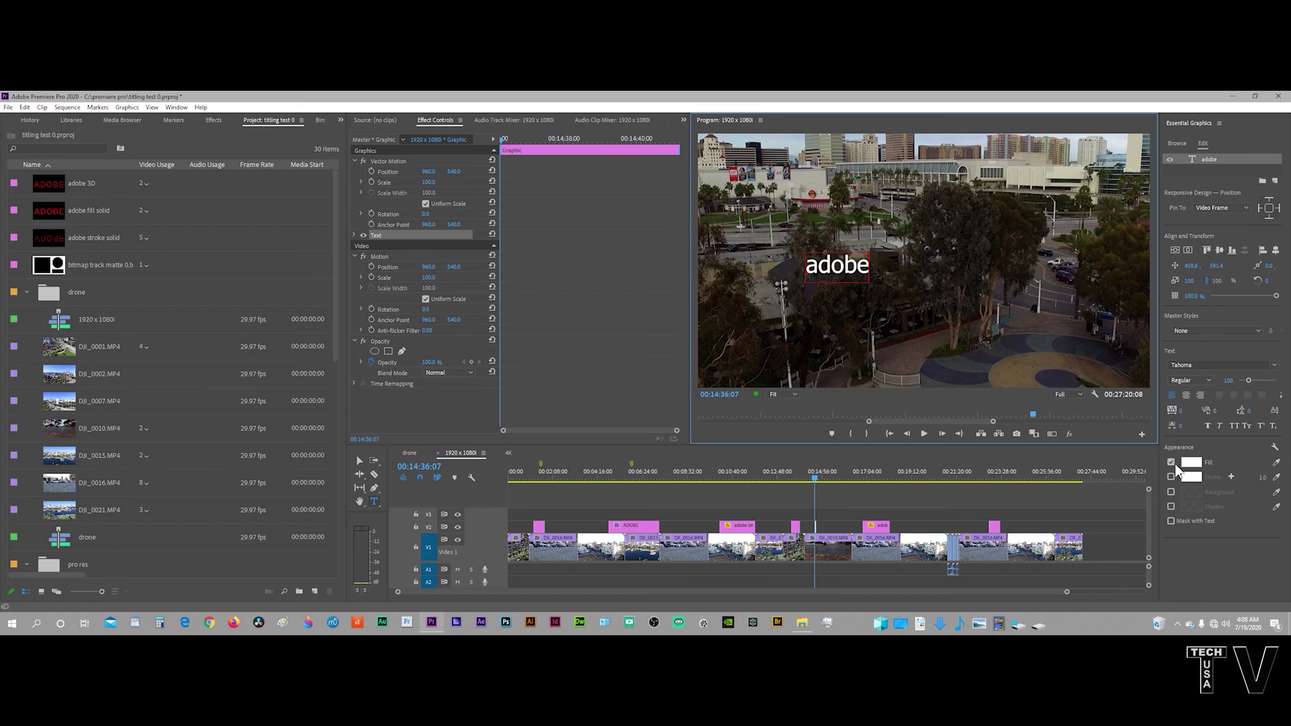
- Place the playhead on adobe stroke solid, open it in the Legacy Title editor, and reposition the editor window
left_click(769, 474)
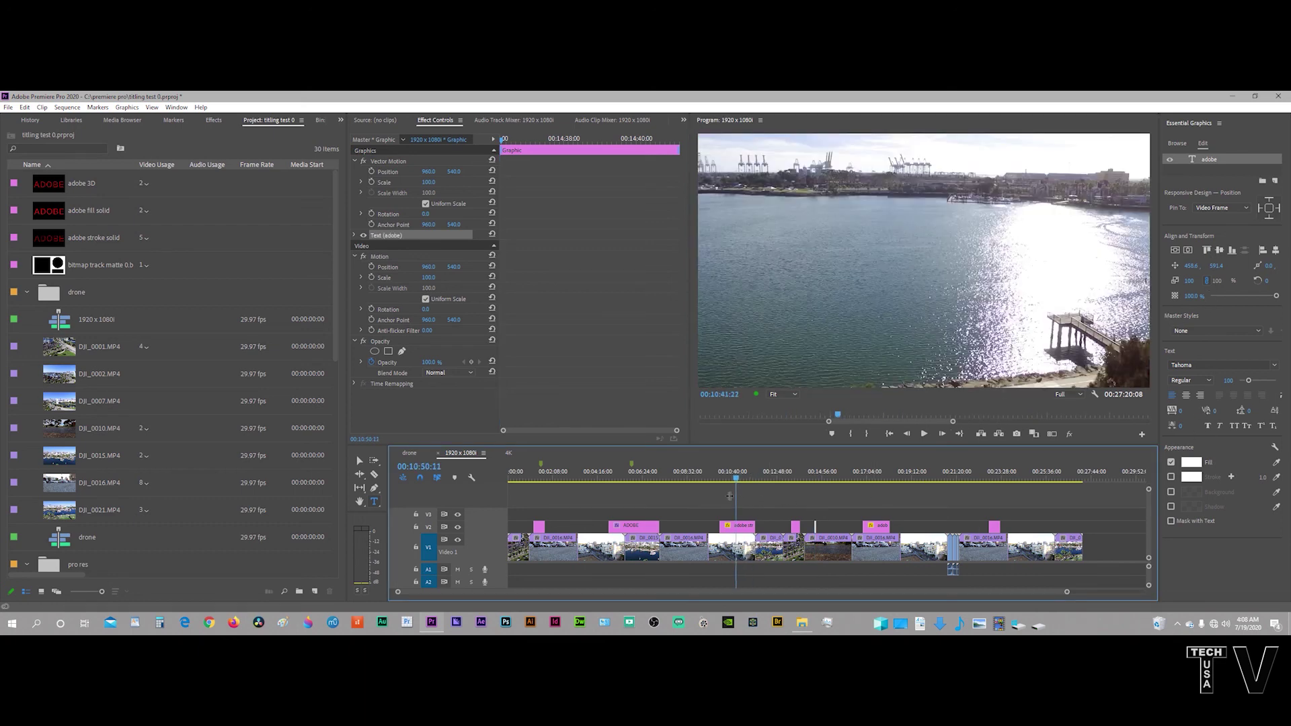
left_click(733, 474)
double_click(736, 526)
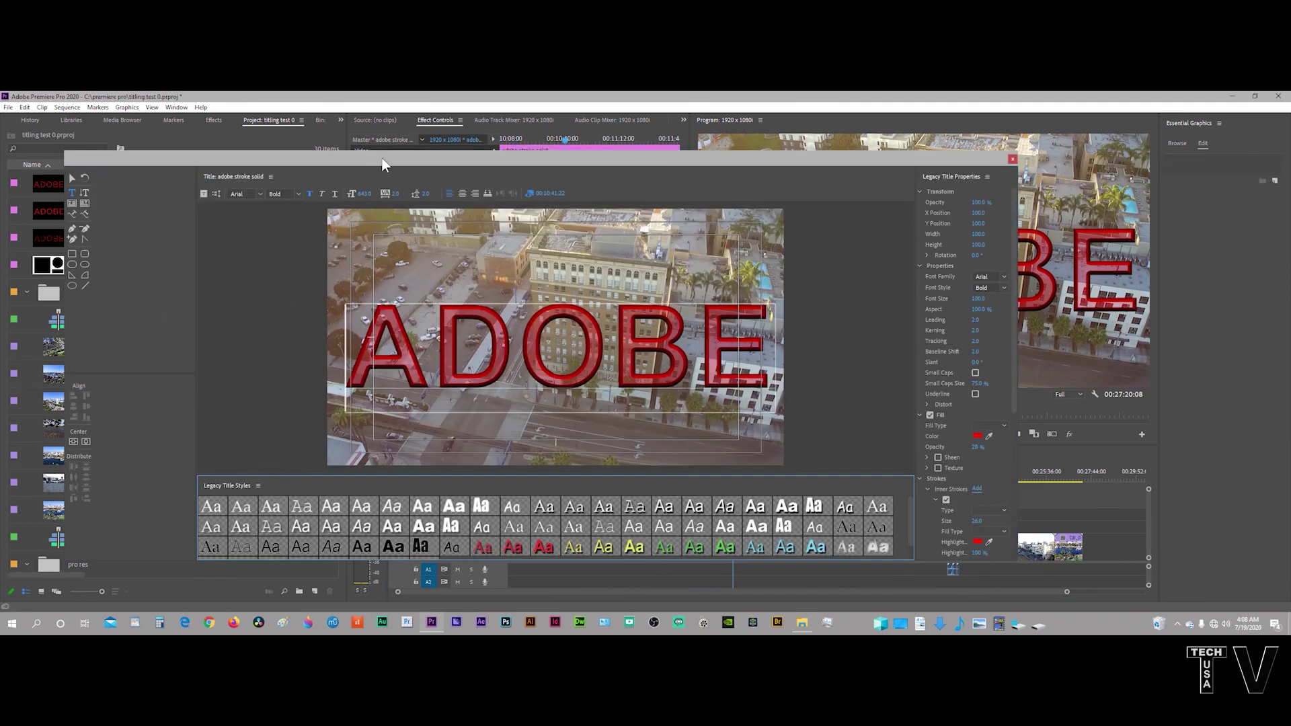
left_click_drag(383, 165, 363, 278)
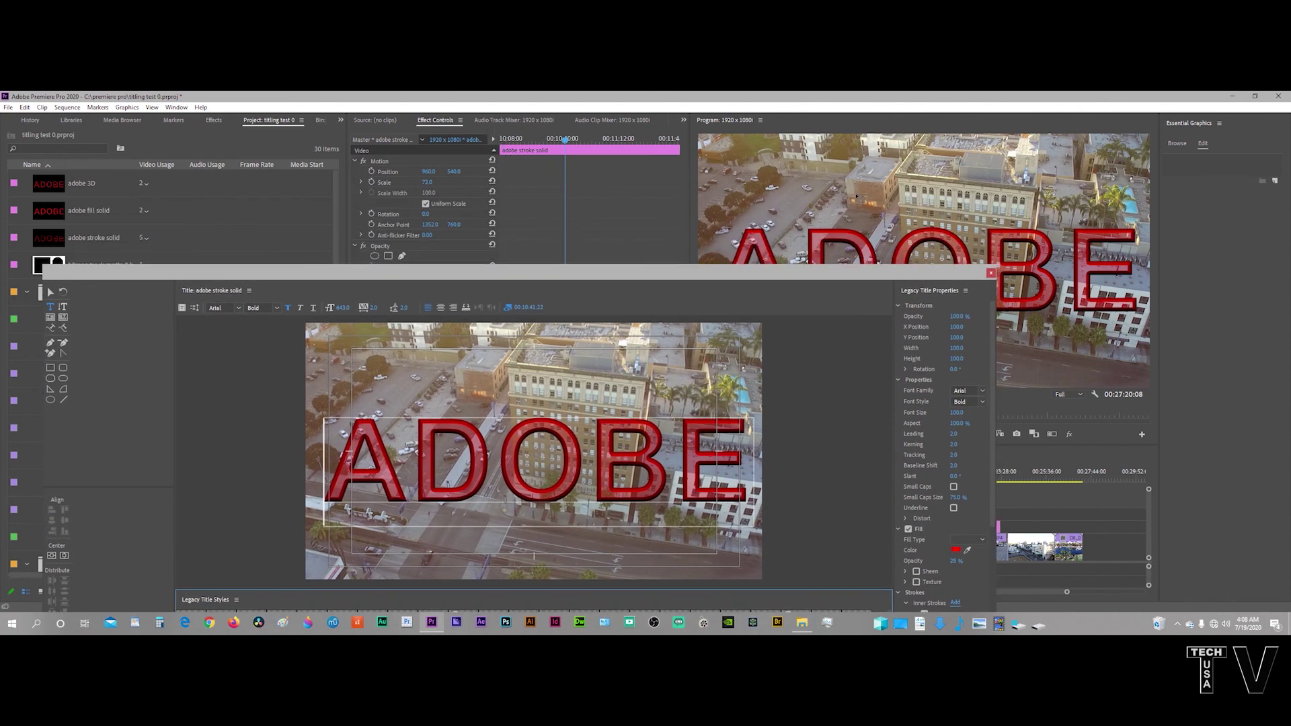
left_click_drag(676, 273, 726, 155)
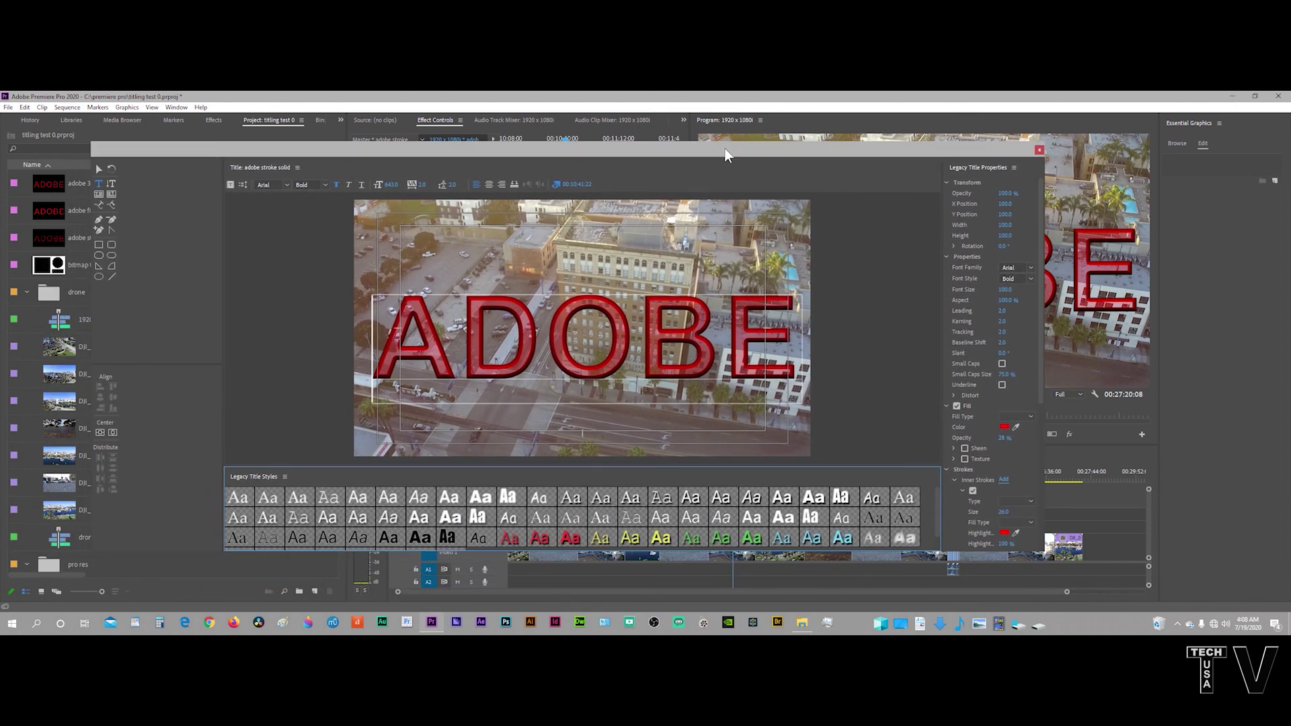